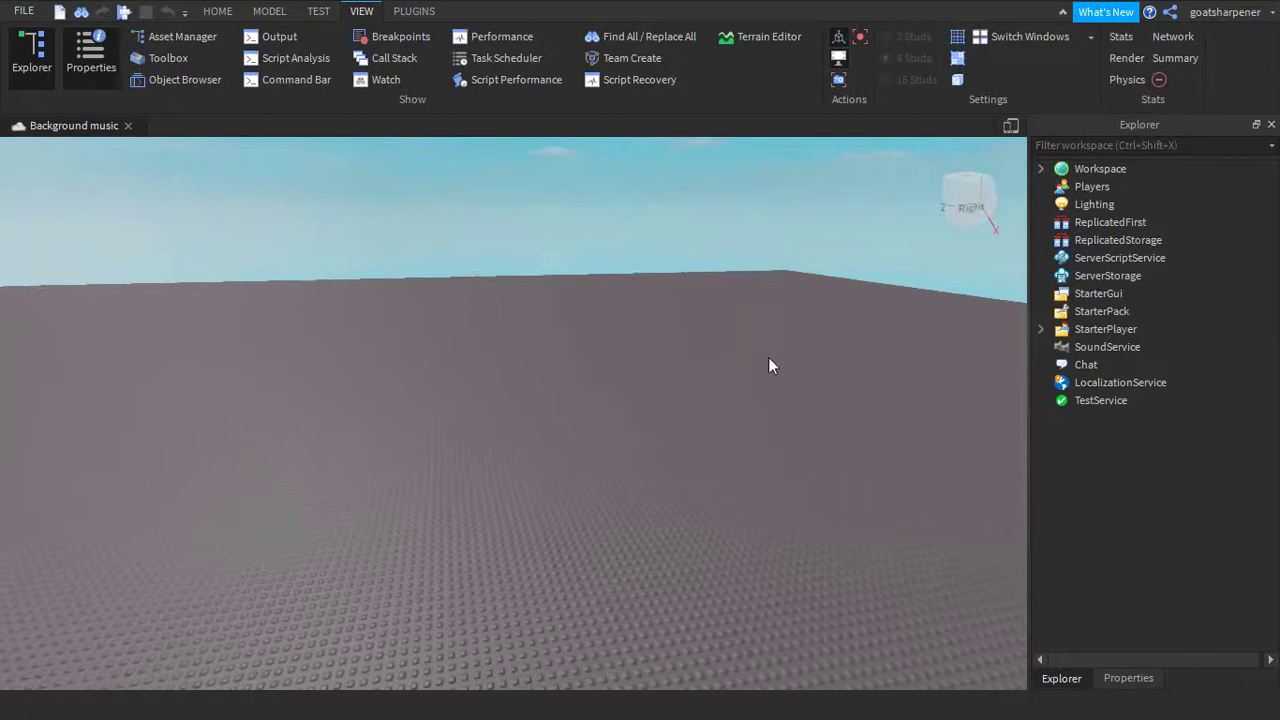
Step: Orbit and tilt the view around the baseplate
right_drag(769, 360, 769, 360)
right_drag(472, 348, 475, 361)
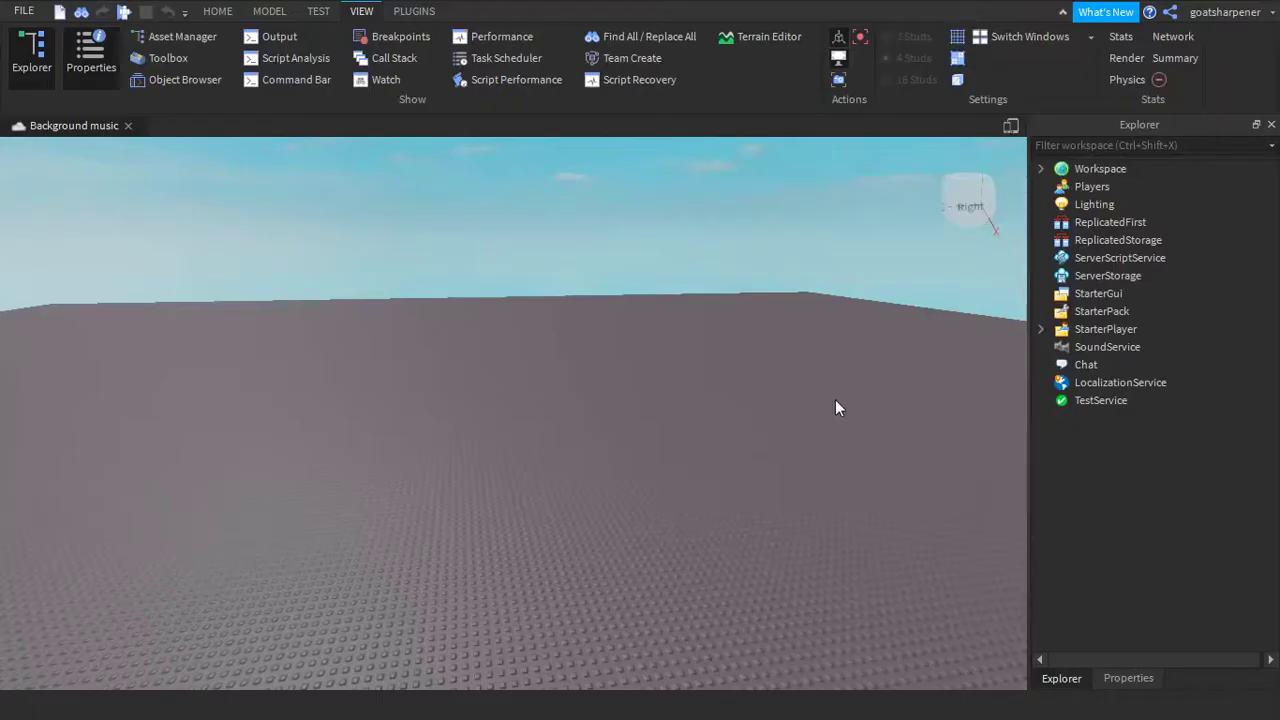
right_drag(835, 399, 835, 400)
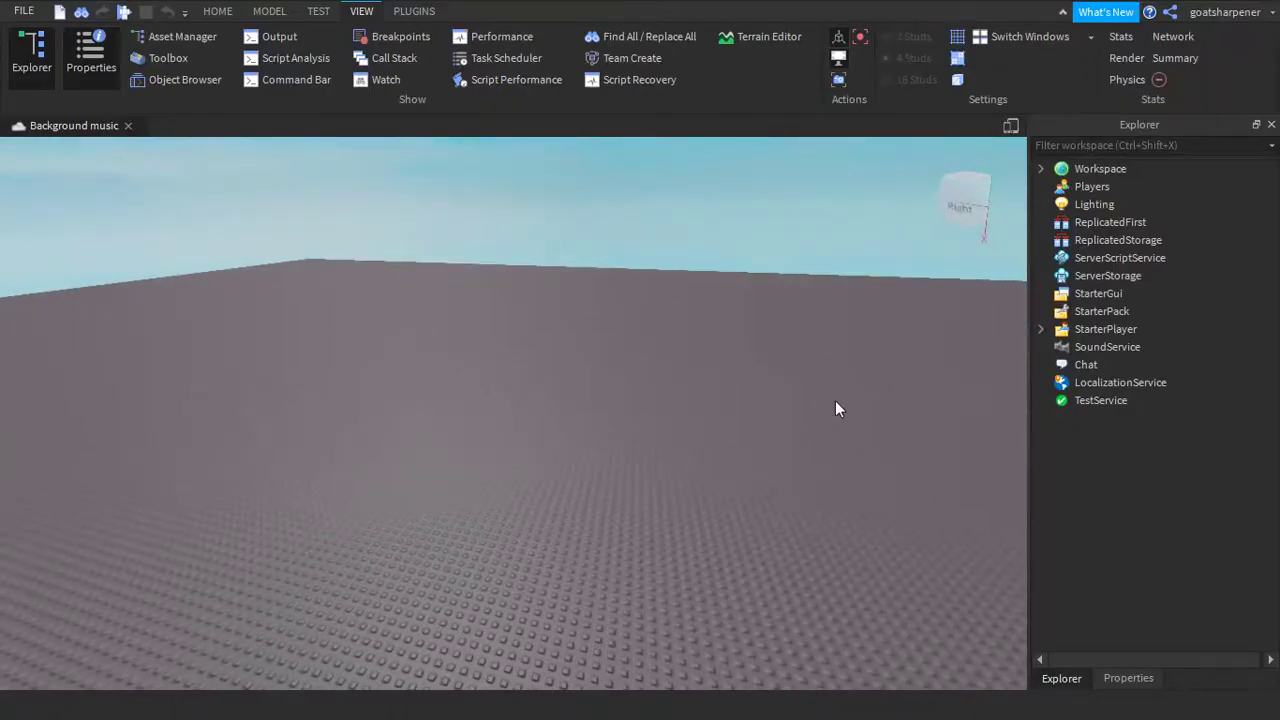
right_drag(834, 397, 821, 470)
right_drag(472, 350, 540, 388)
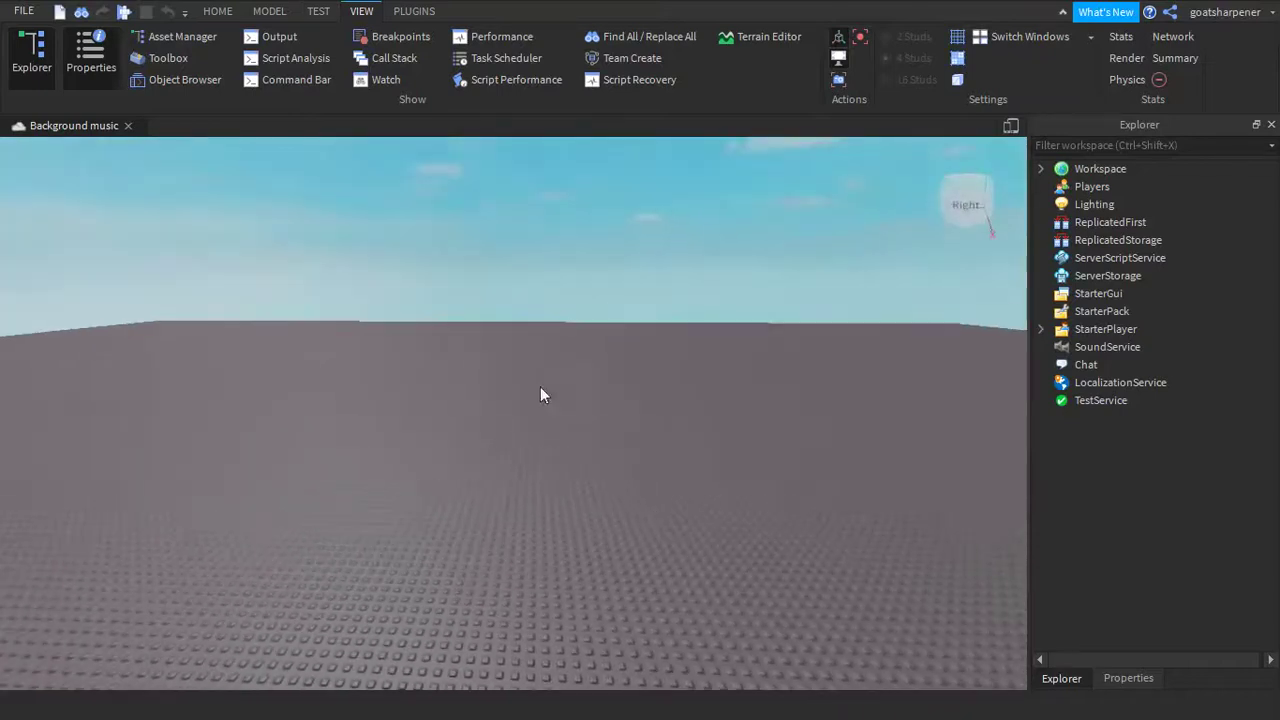
mouse_move(434, 378)
right_down()
mouse_move(508, 308)
mouse_move(714, 514)
mouse_move(668, 397)
mouse_move(698, 407)
mouse_move(806, 629)
right_up()
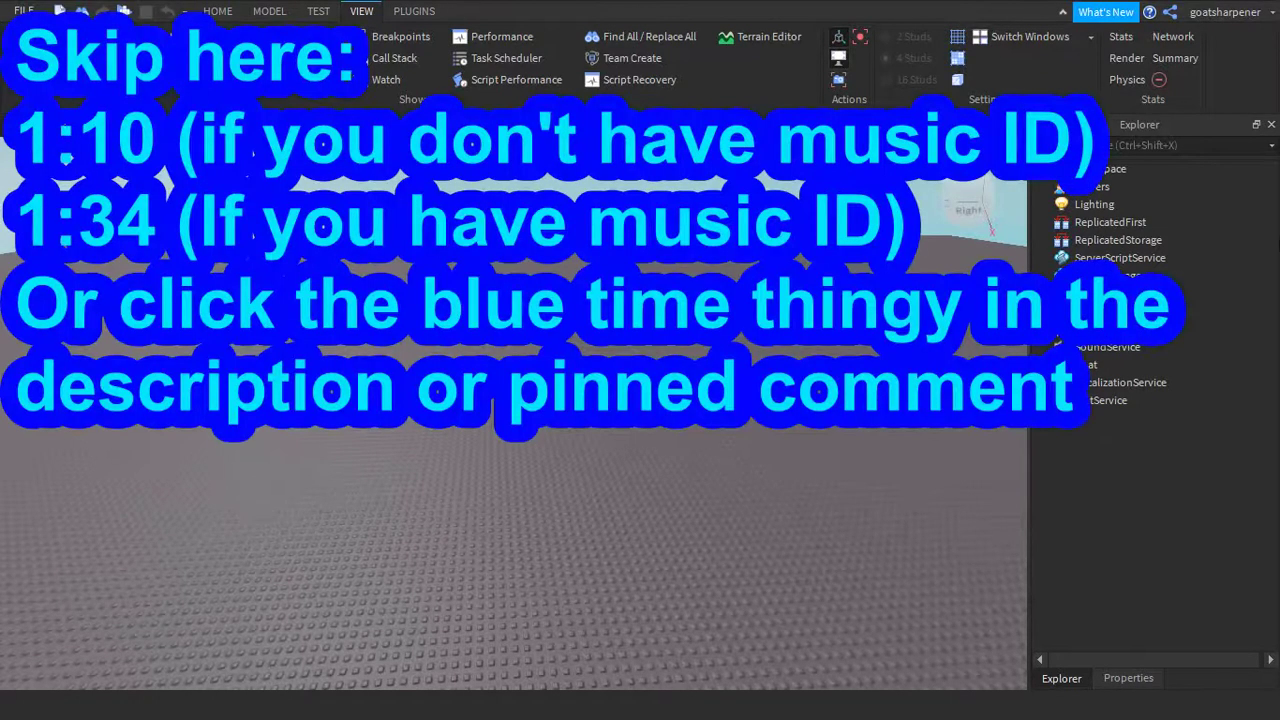
right_drag(791, 481, 791, 473)
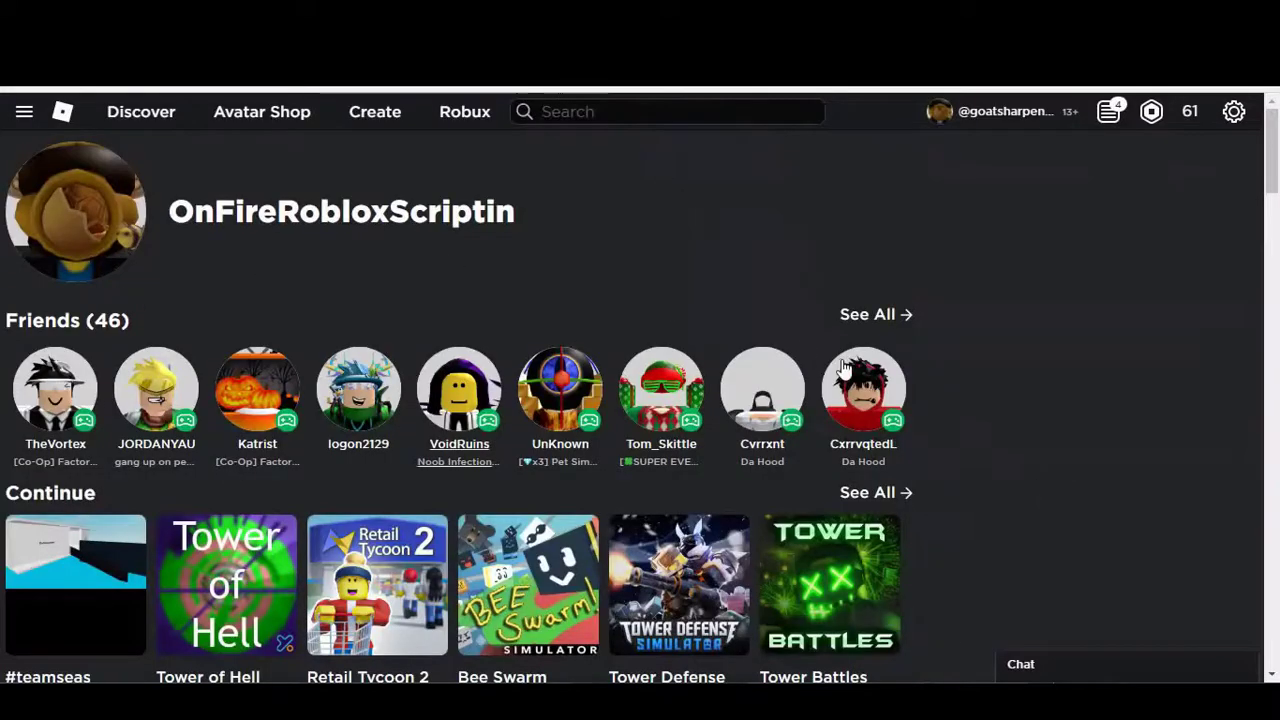
Step: Switch the Create dashboard's Library listing from Models to Audio
click(372, 116)
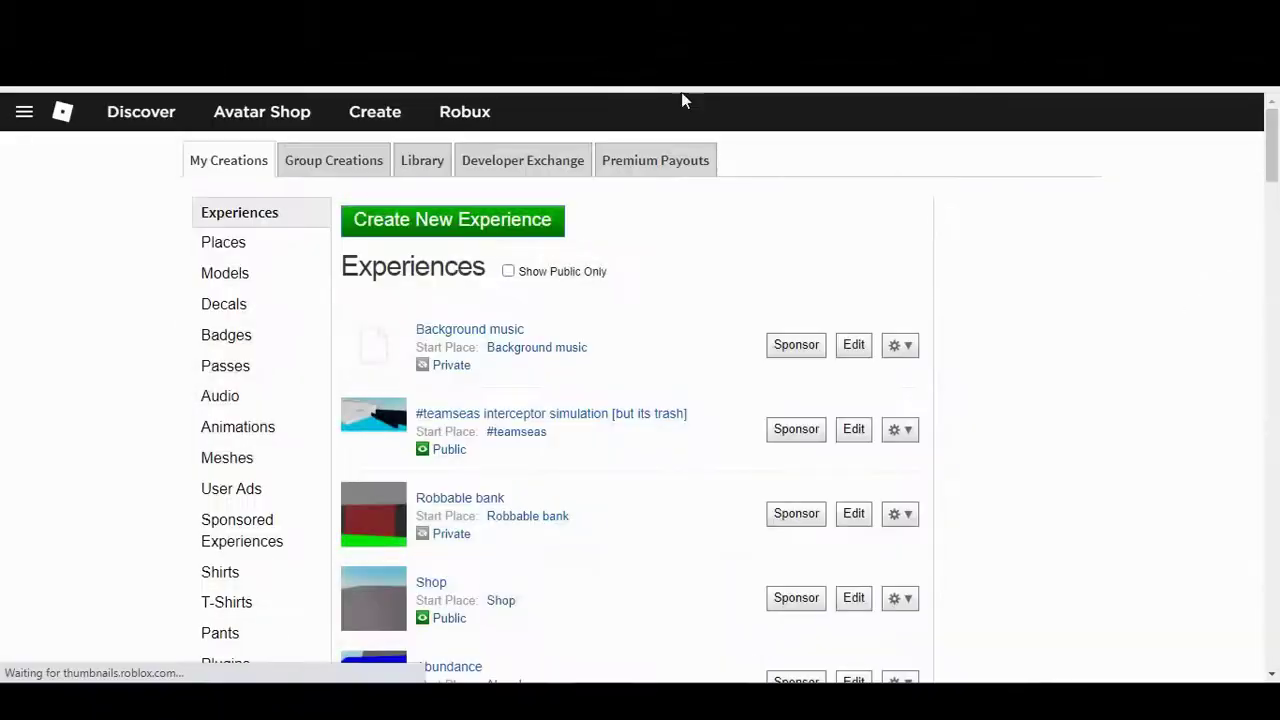
click(416, 161)
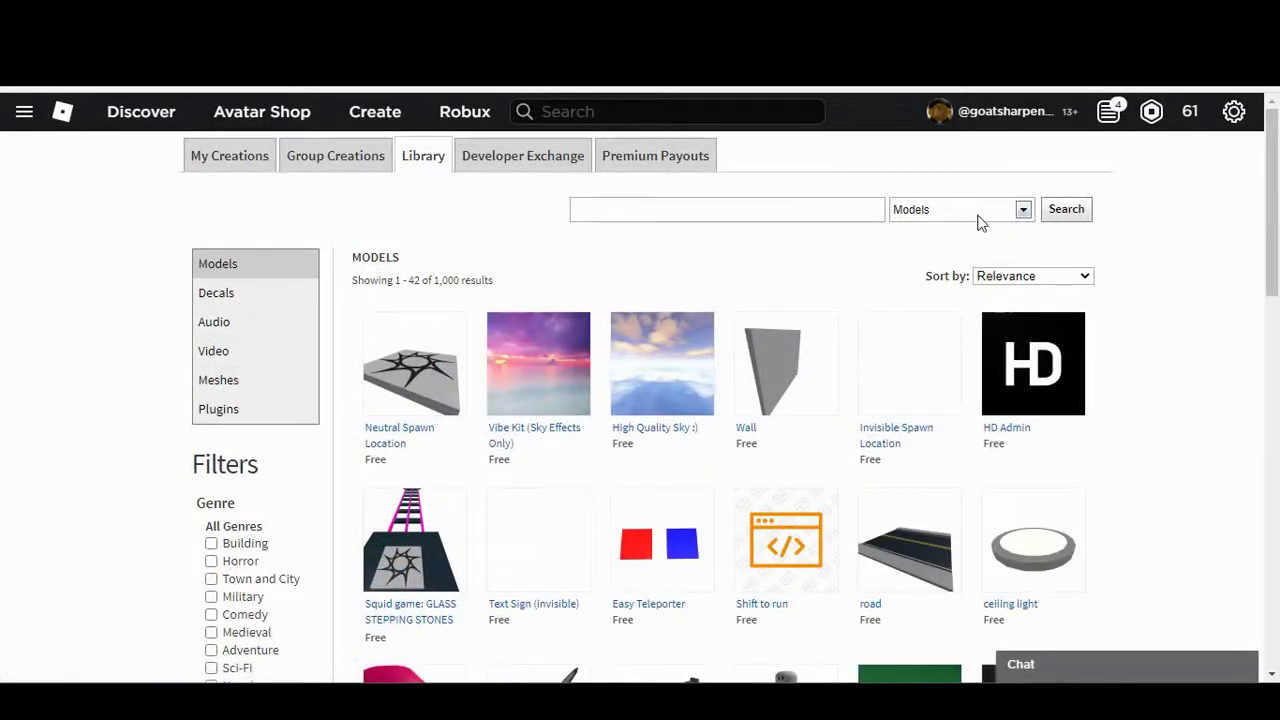
click(1022, 212)
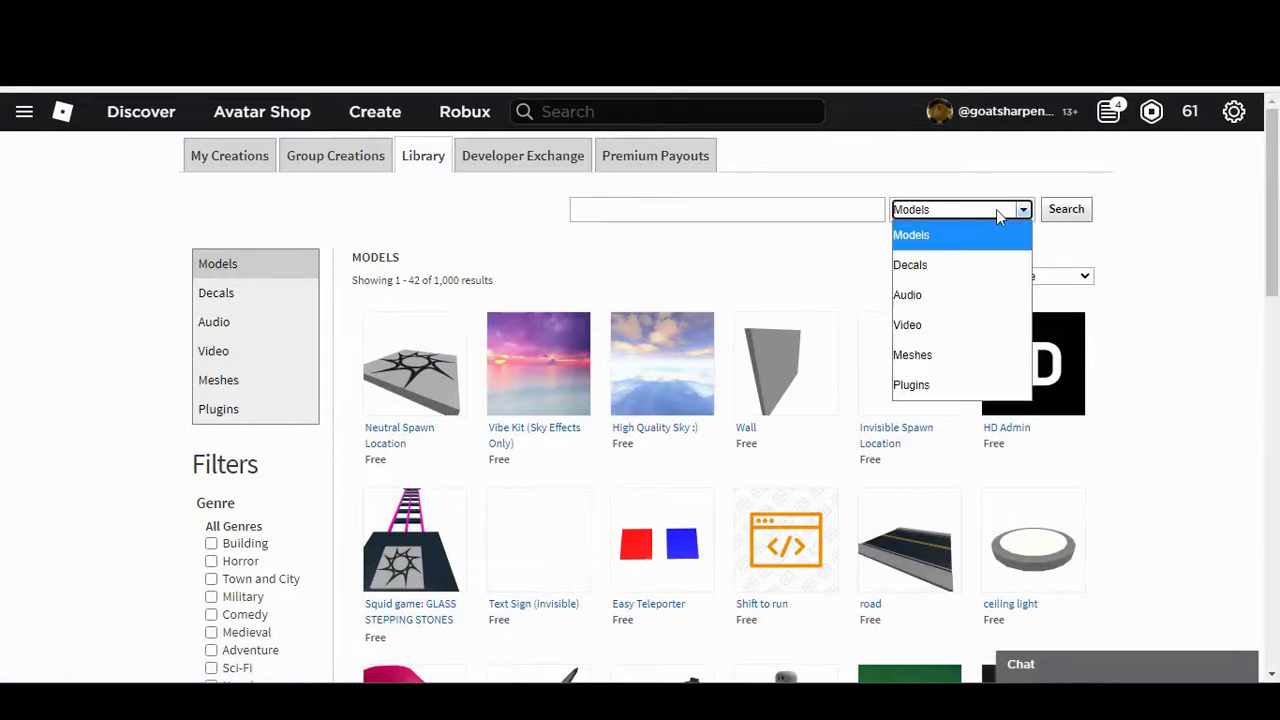
click(939, 297)
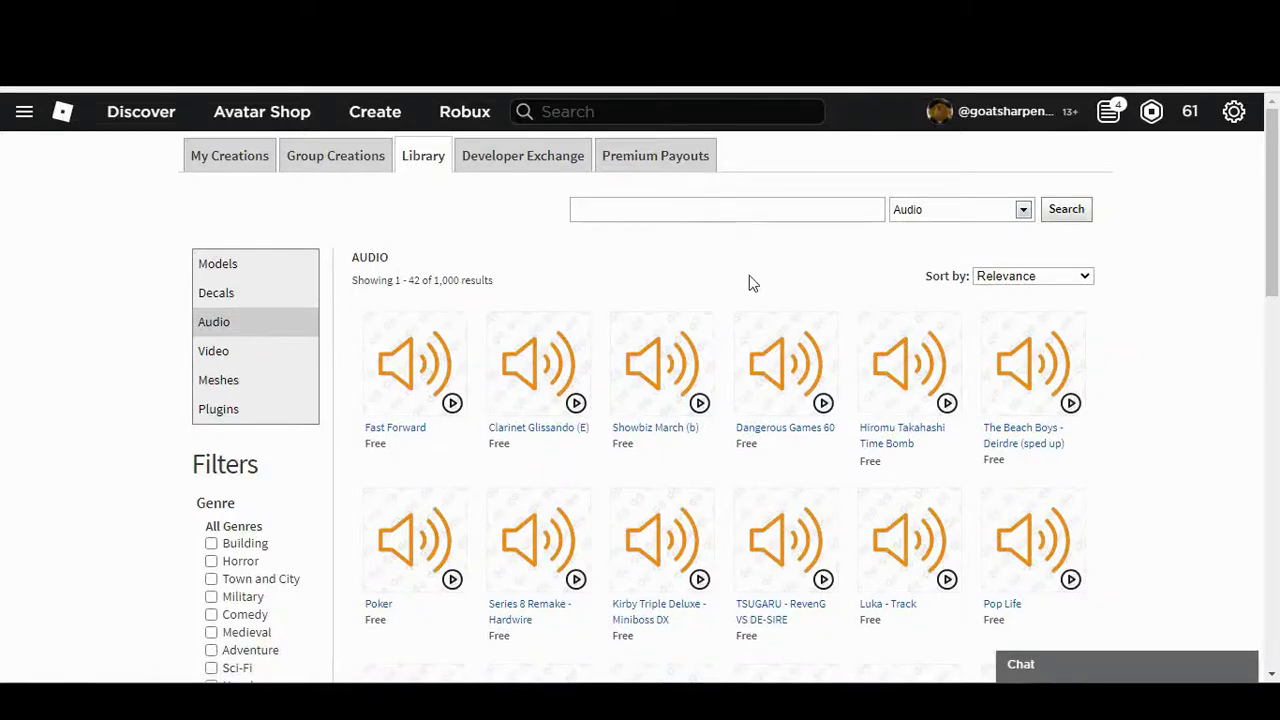
Step: Search the audio library for 'background music' and open a Background Music track's page
text(background music)
key(Return)
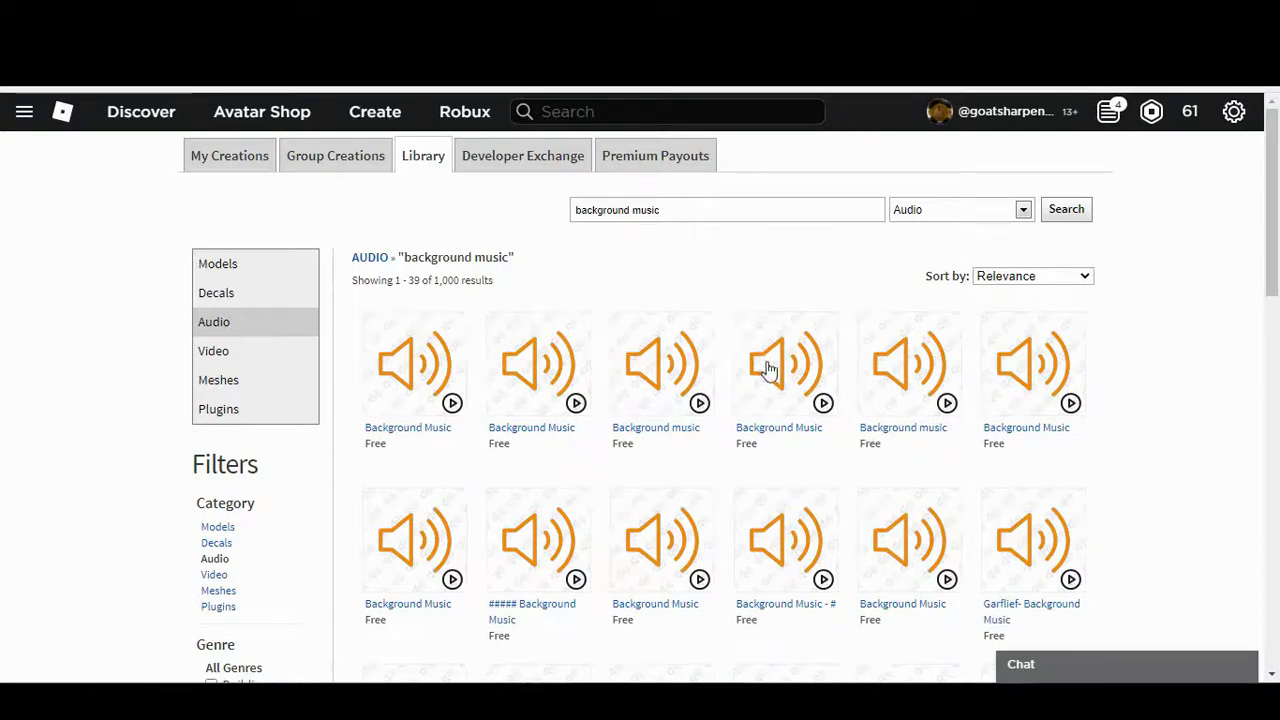
scroll(766, 380, down, 2)
scroll(707, 485, up, 2)
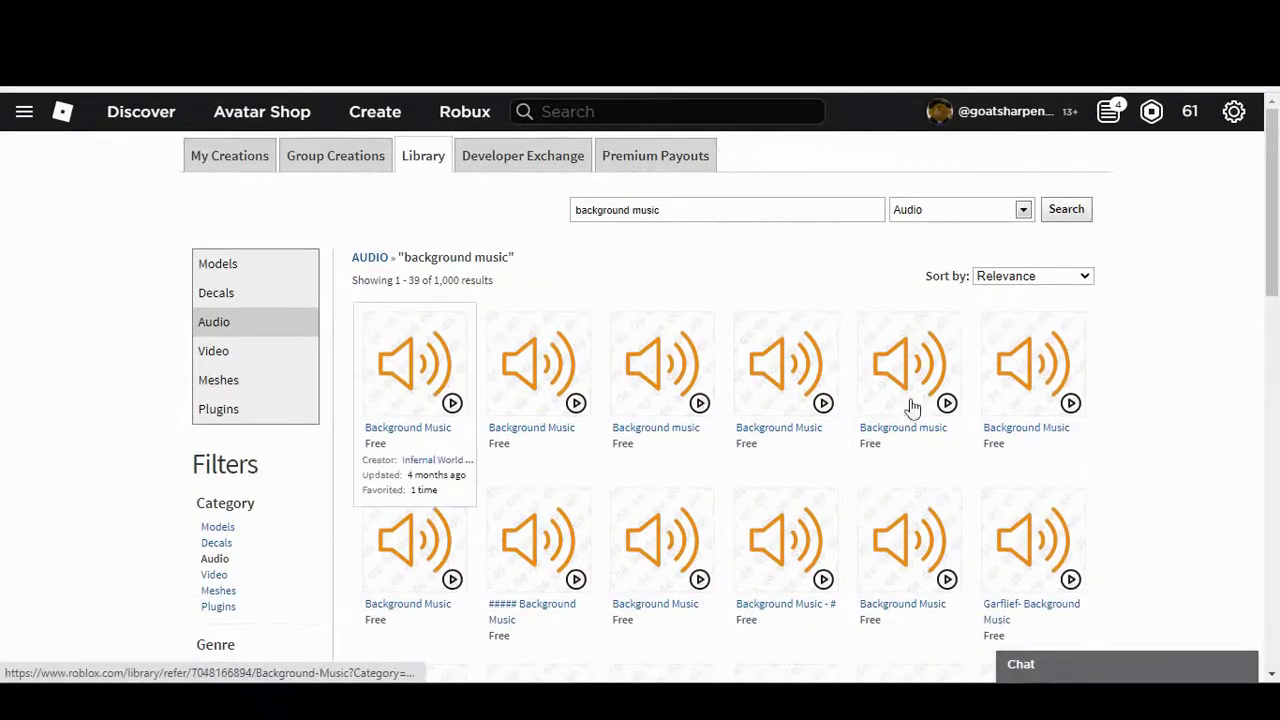
scroll(808, 470, down, 1)
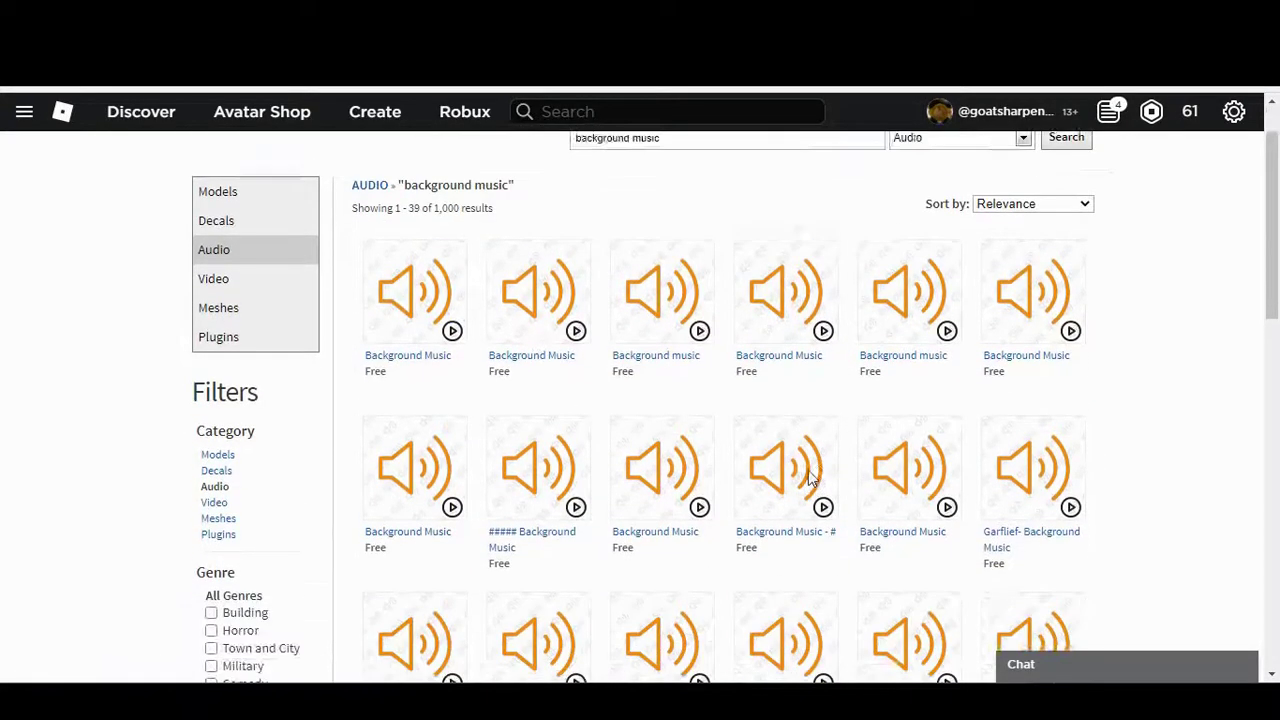
scroll(808, 470, up, 1)
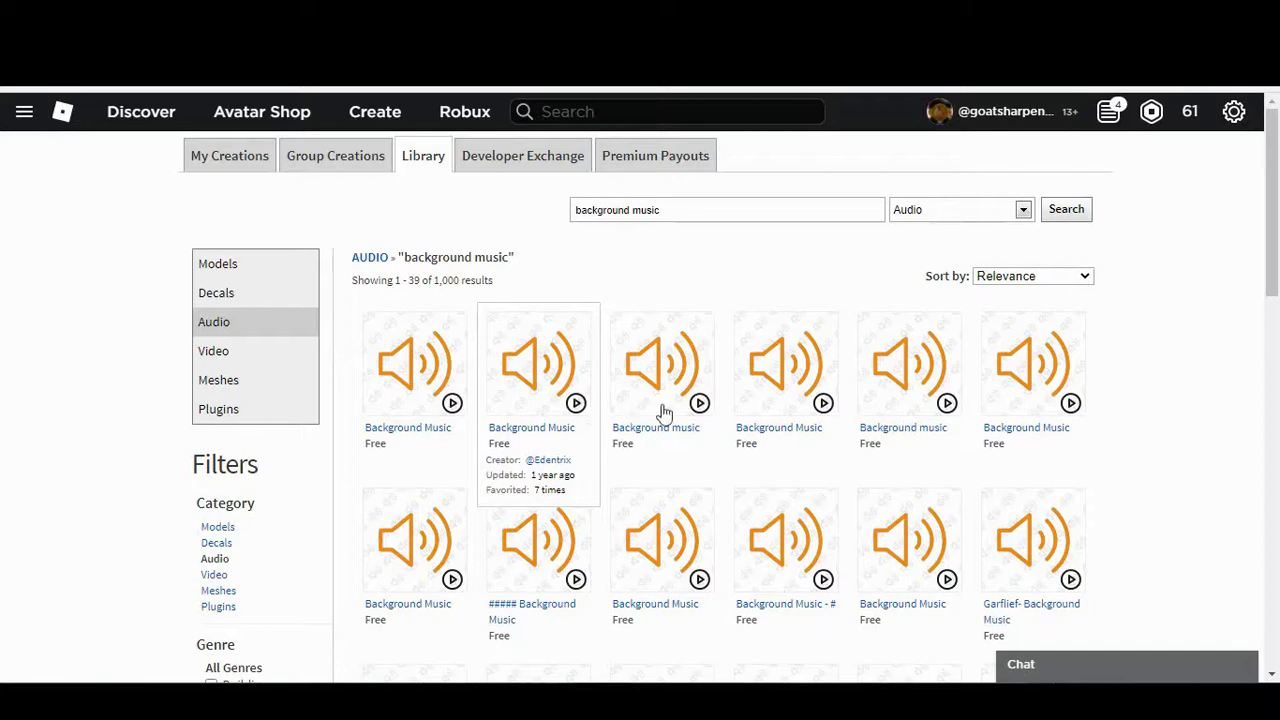
mouse_move(1033, 400)
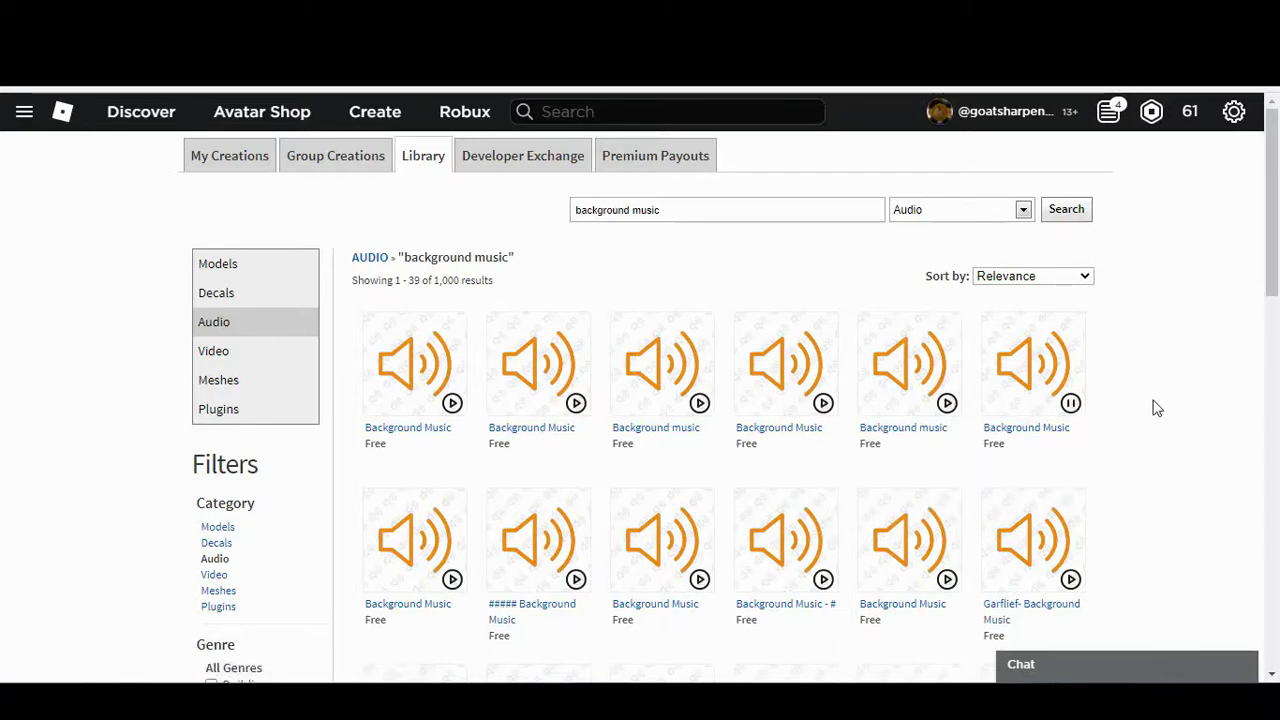
mouse_move(1032, 365)
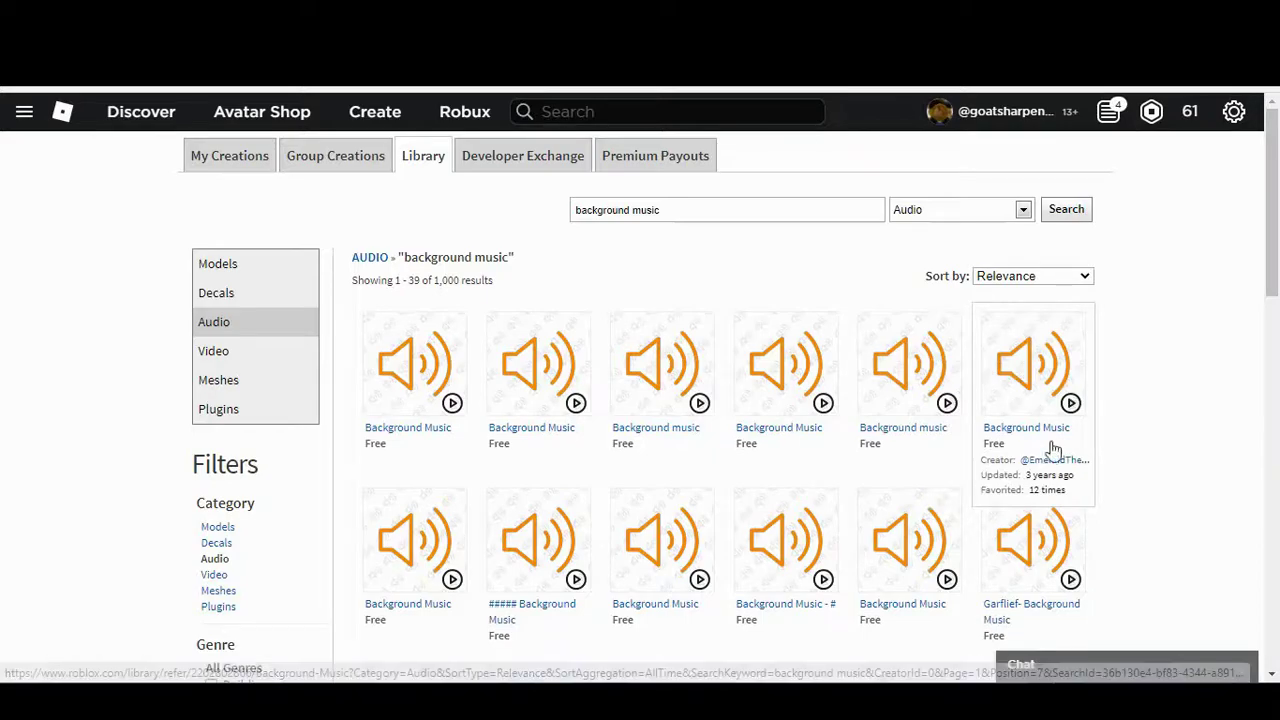
click(1058, 378)
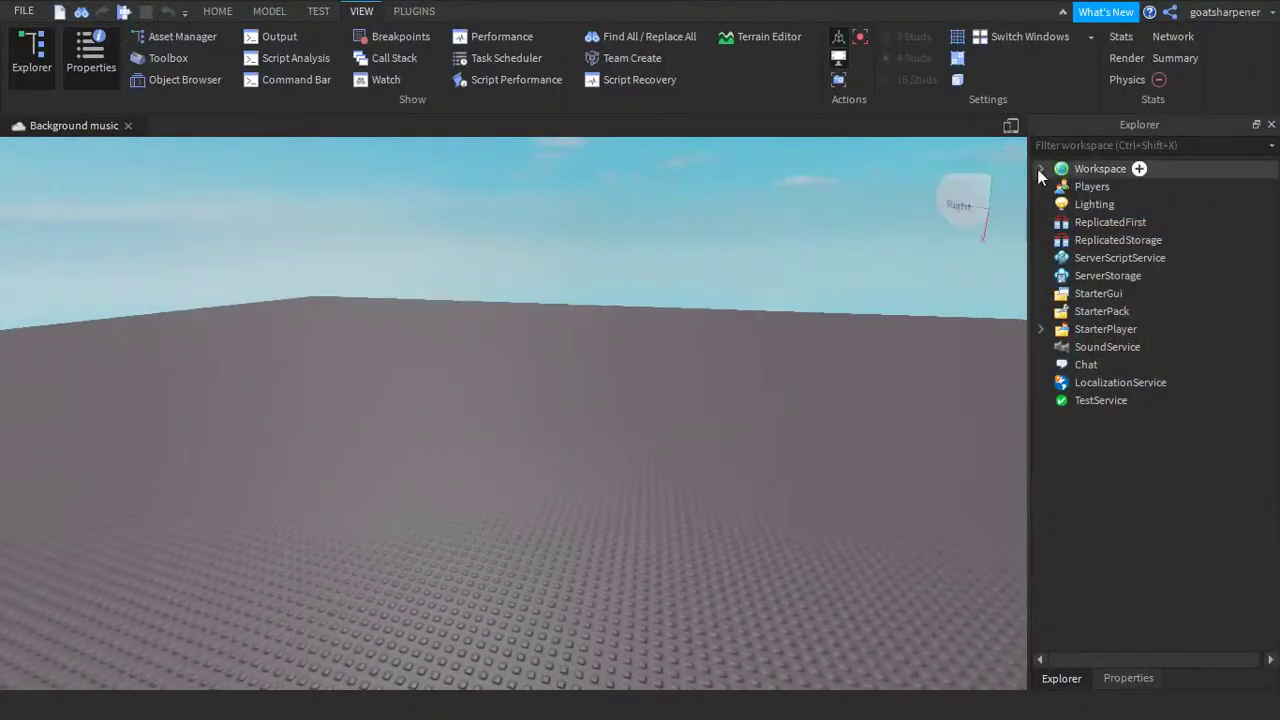
Step: Insert a new Sound object into Workspace
click(1040, 170)
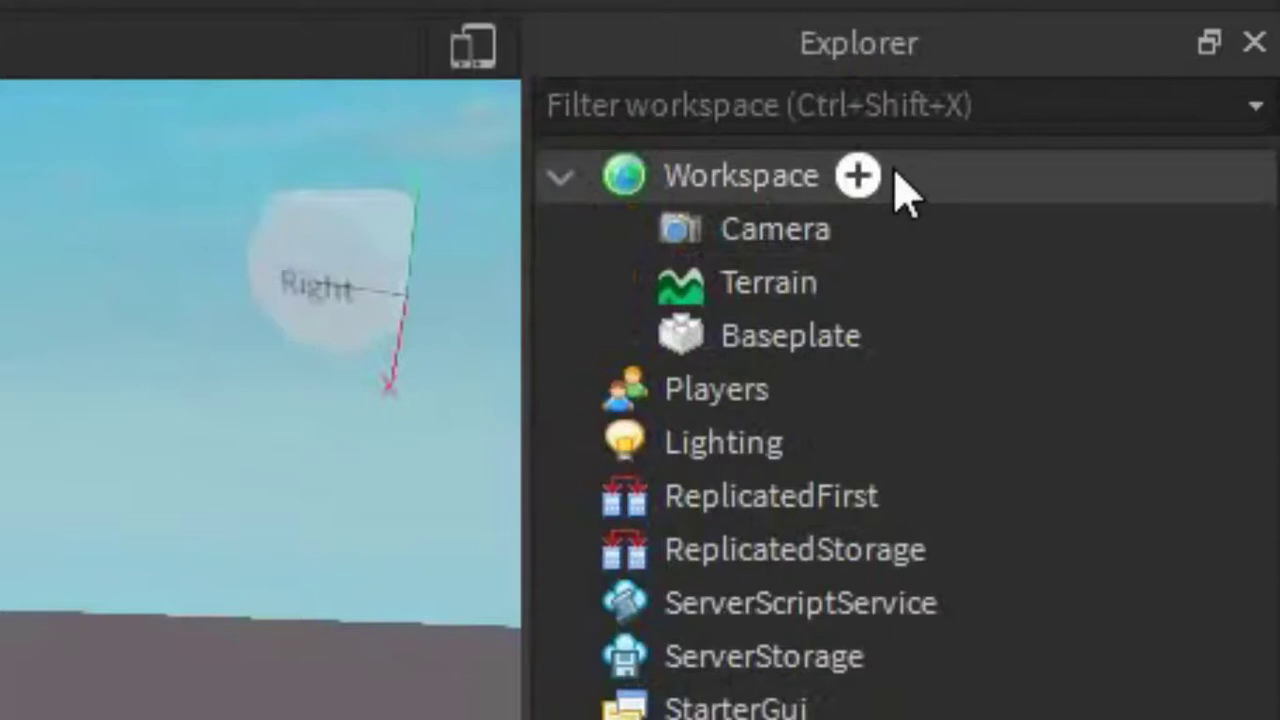
click(857, 176)
text(soun)
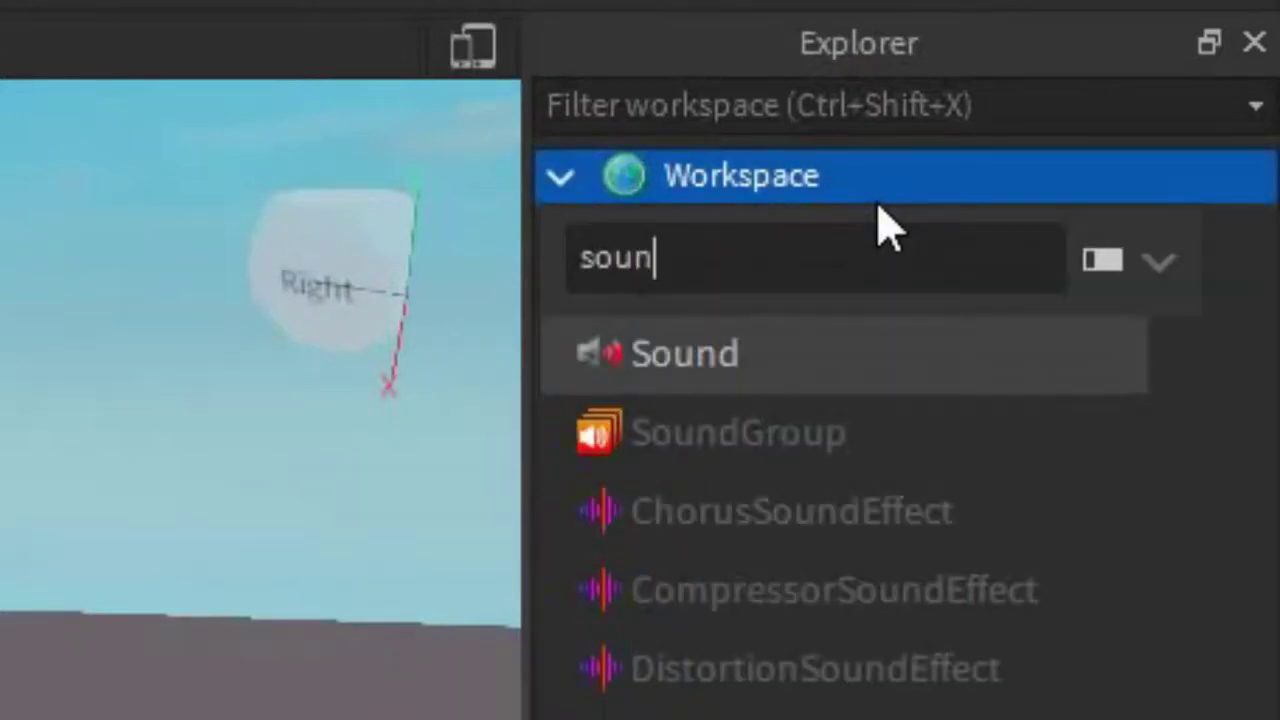
click(860, 352)
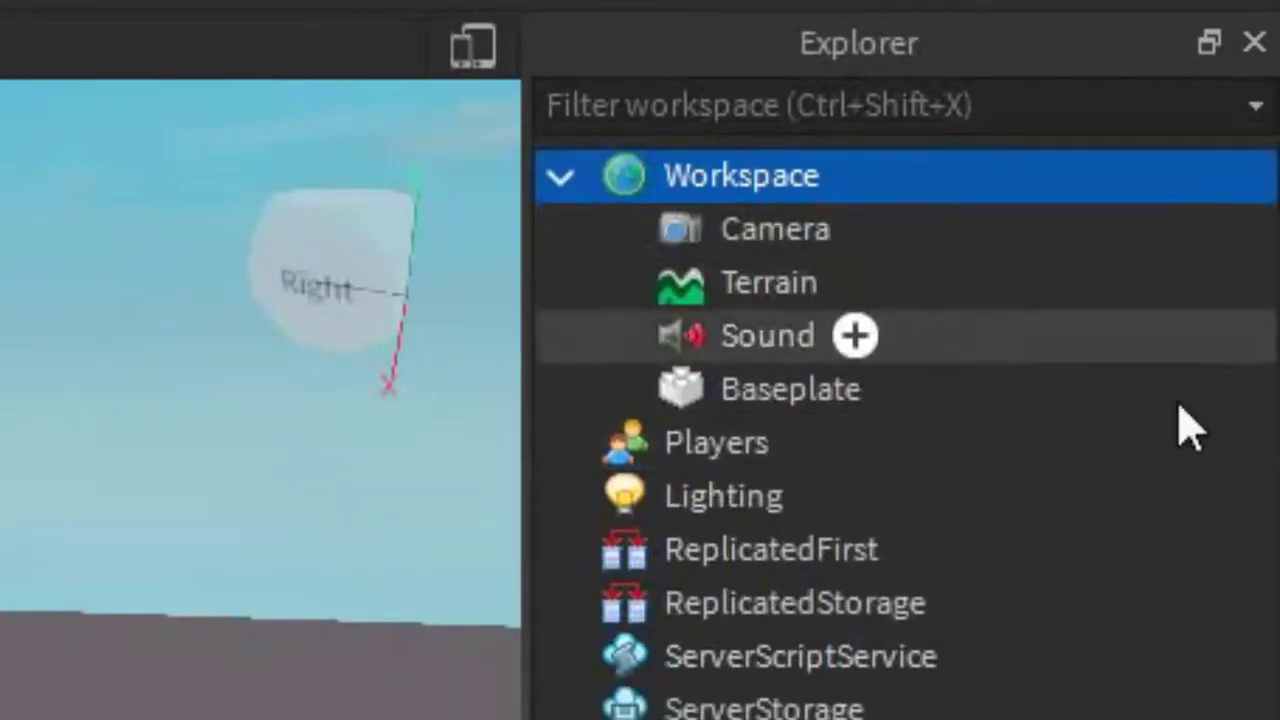
Step: Rename the new Sound to 'Backgroundmusic' and show its properties
double_click(777, 352)
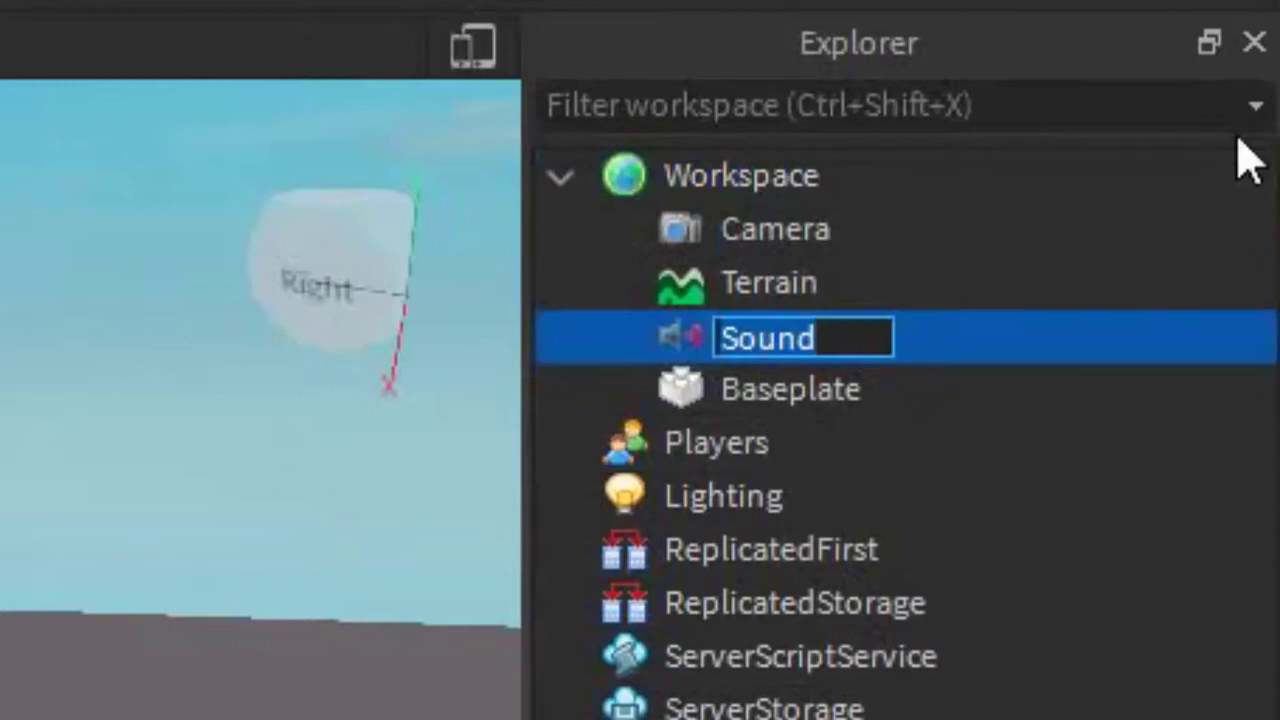
key(BackSpace)
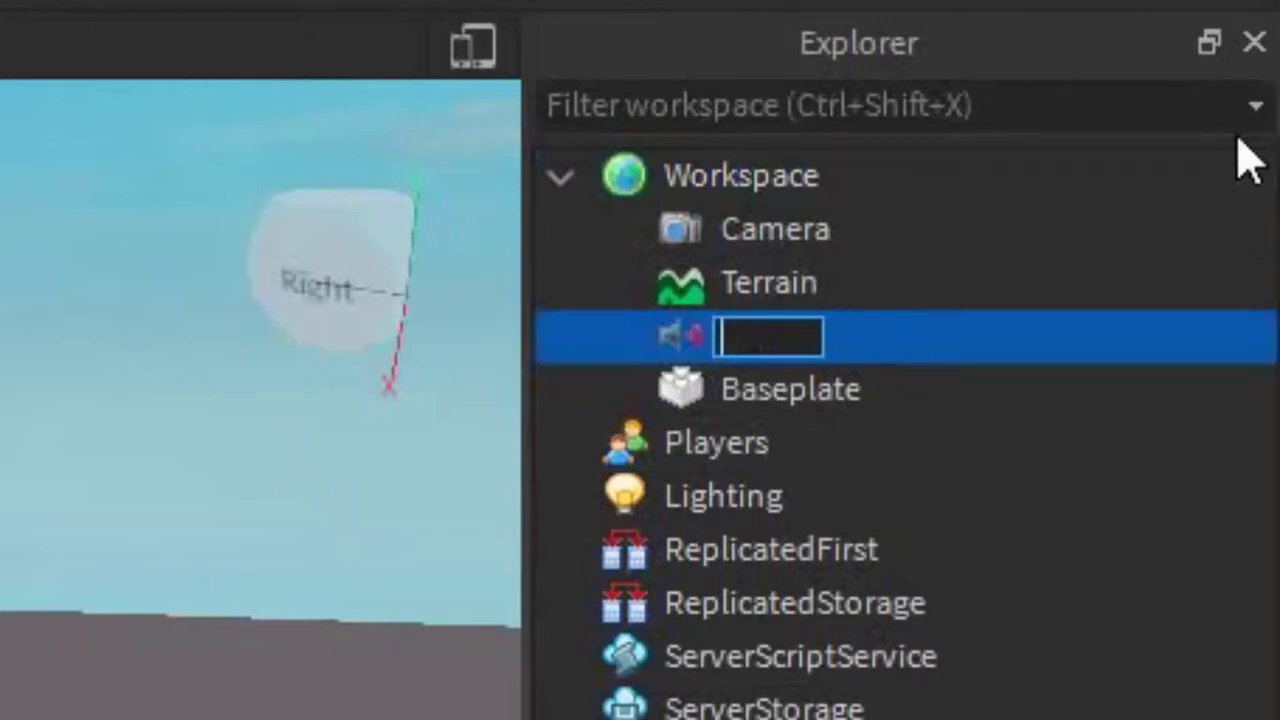
text(Backgrou)
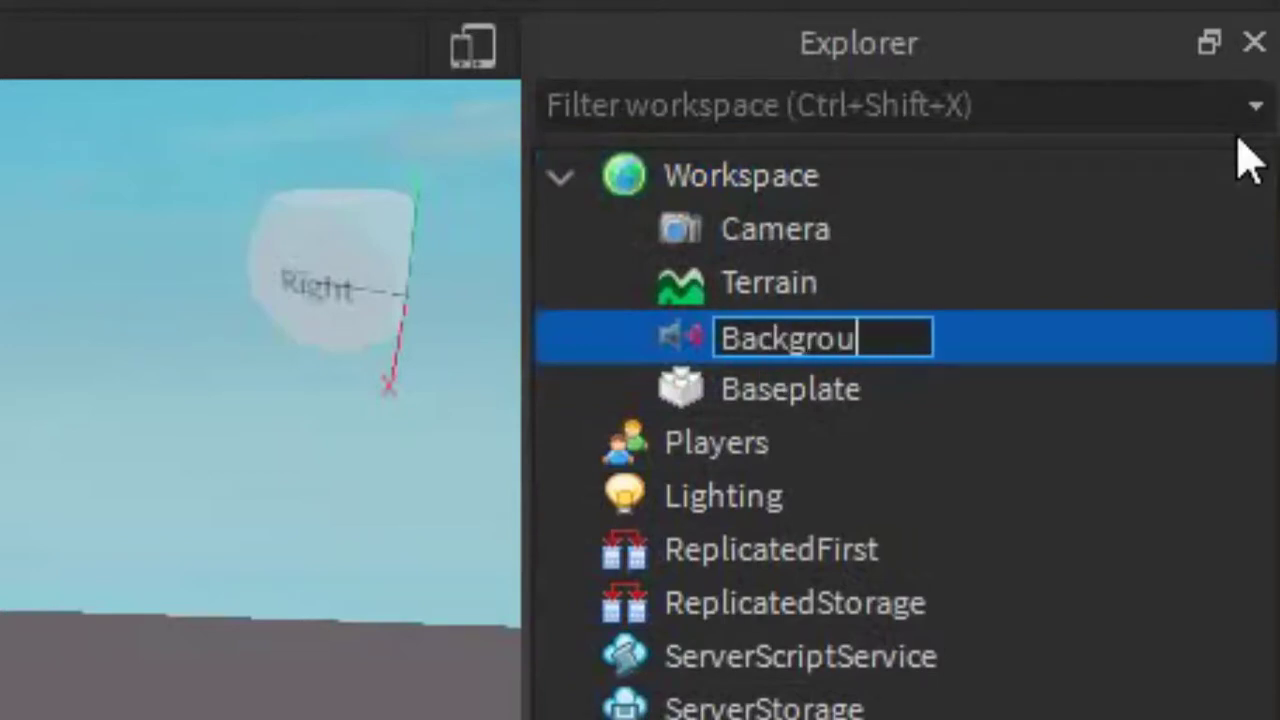
text(ndmusic)
key(Return)
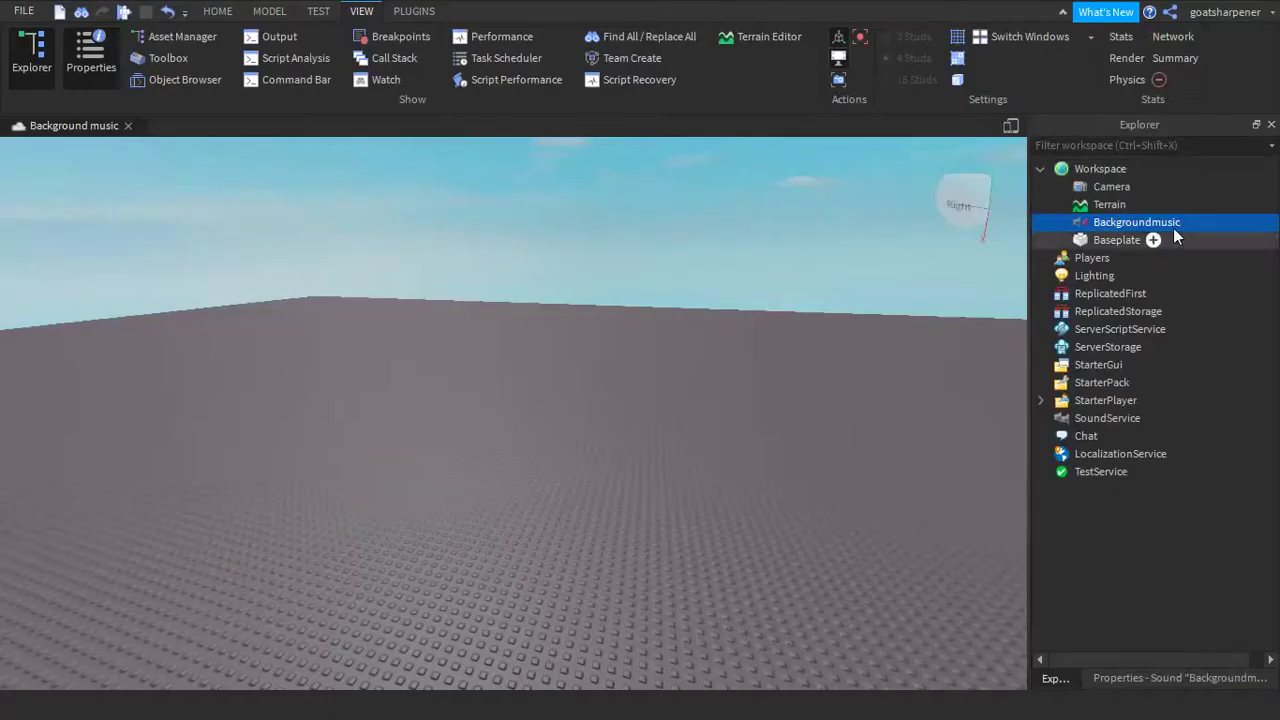
click(1199, 680)
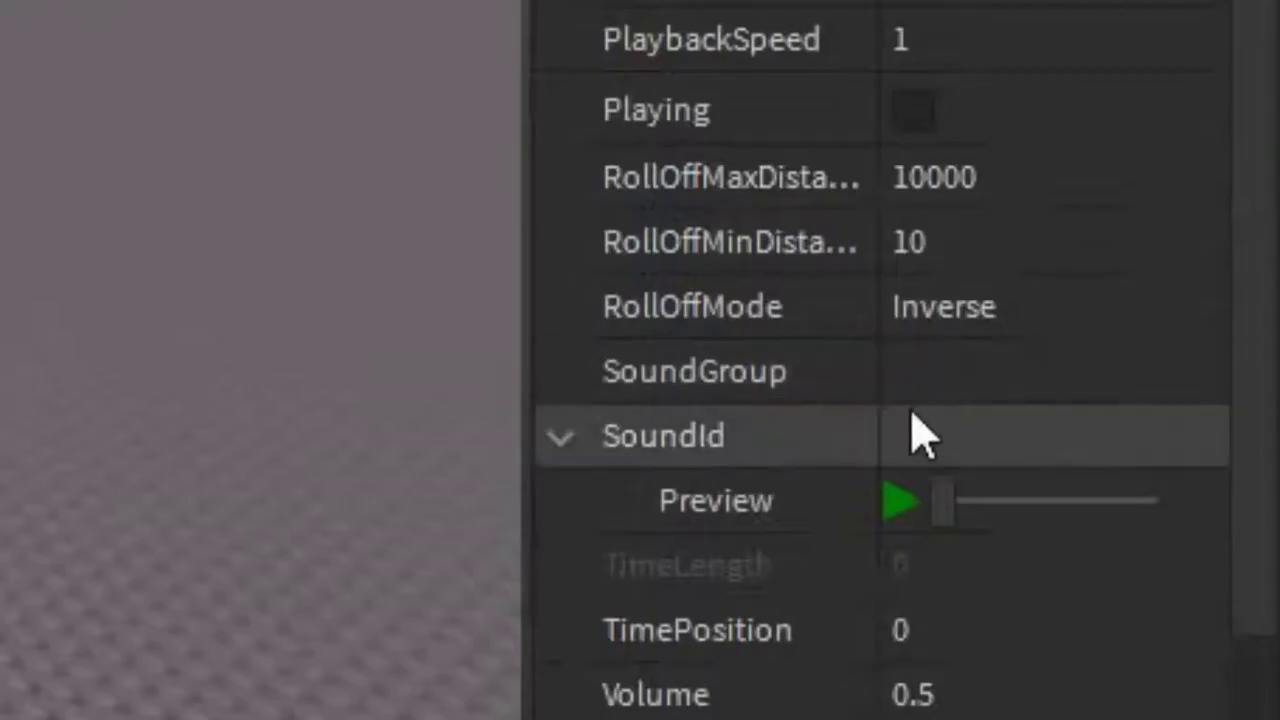
click(960, 440)
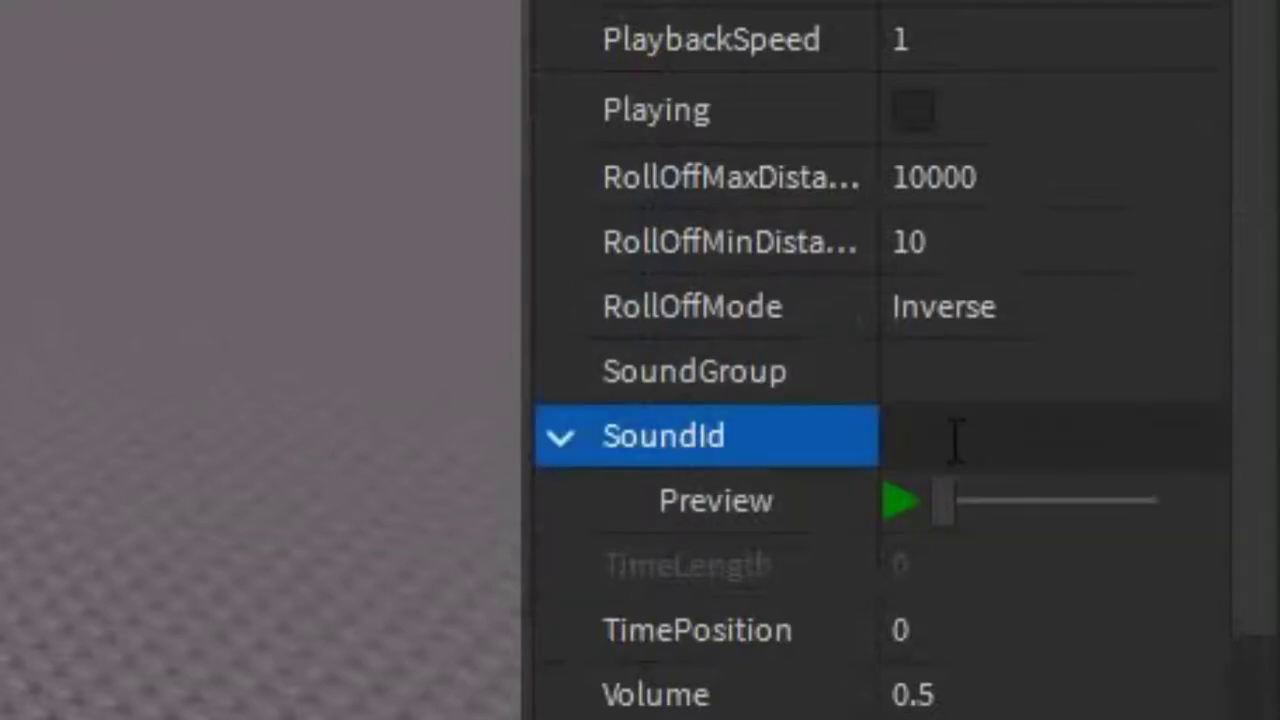
key(ctrl+v)
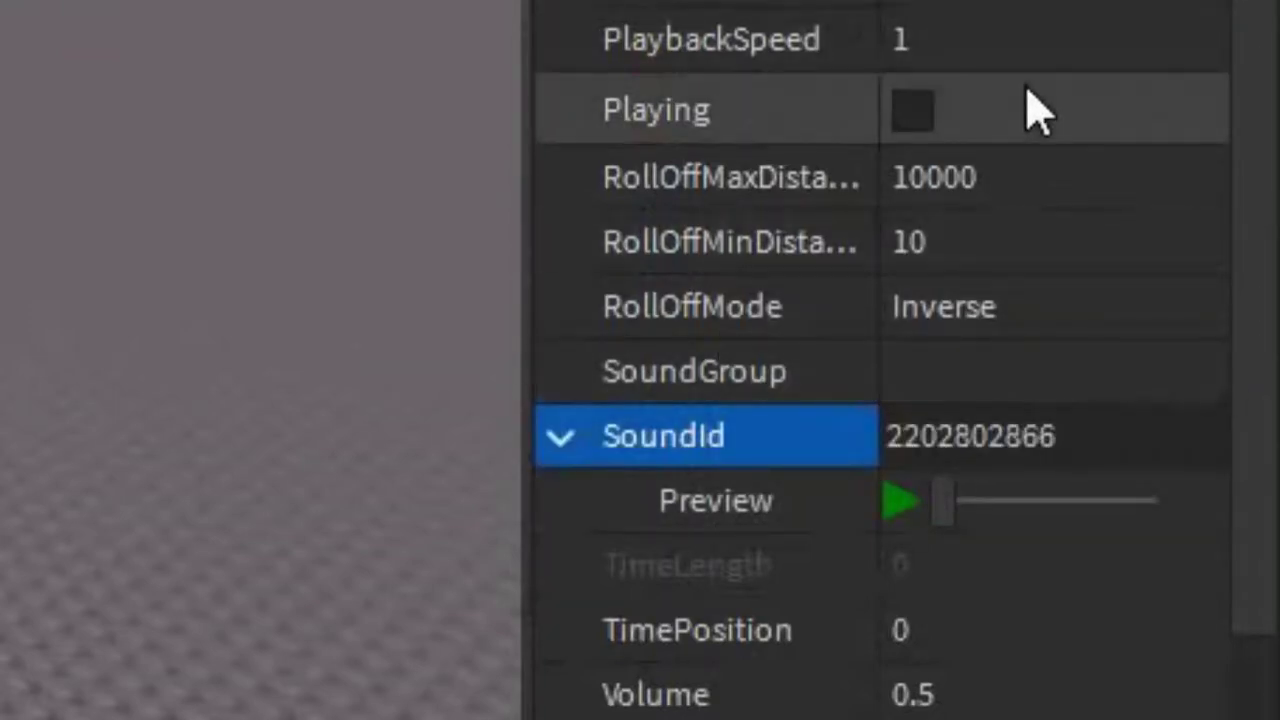
key(Return)
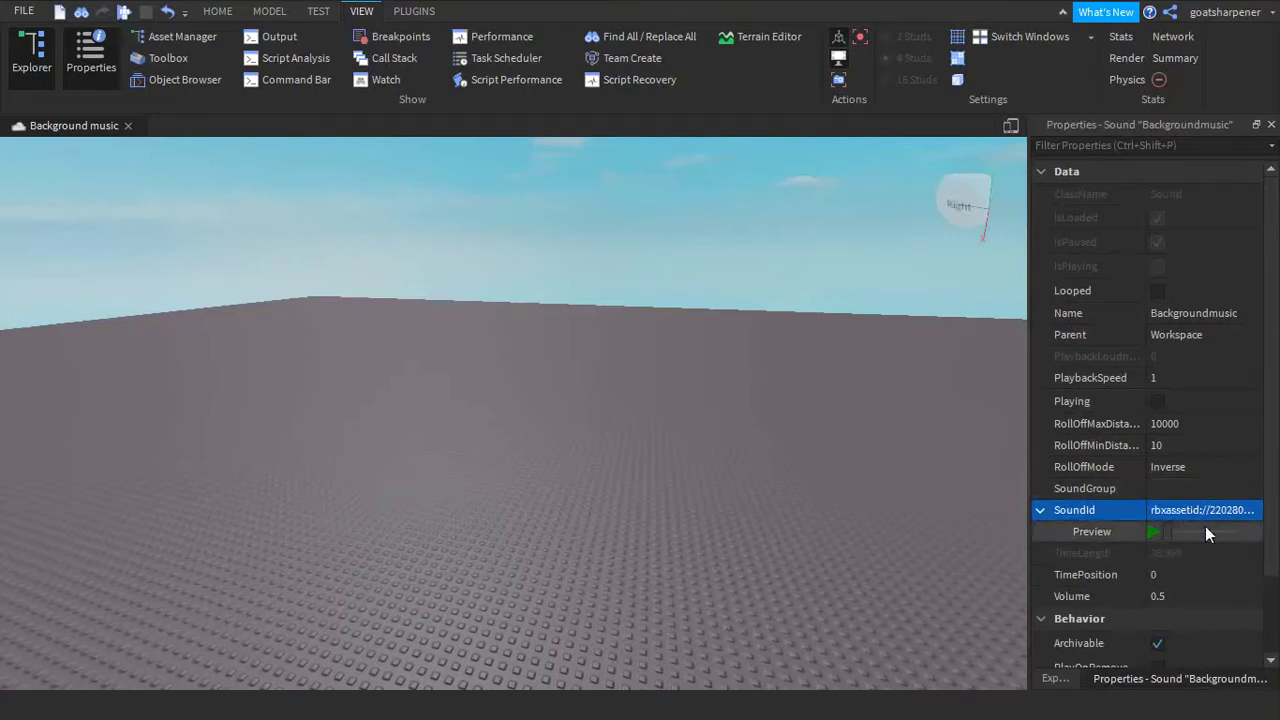
click(1055, 678)
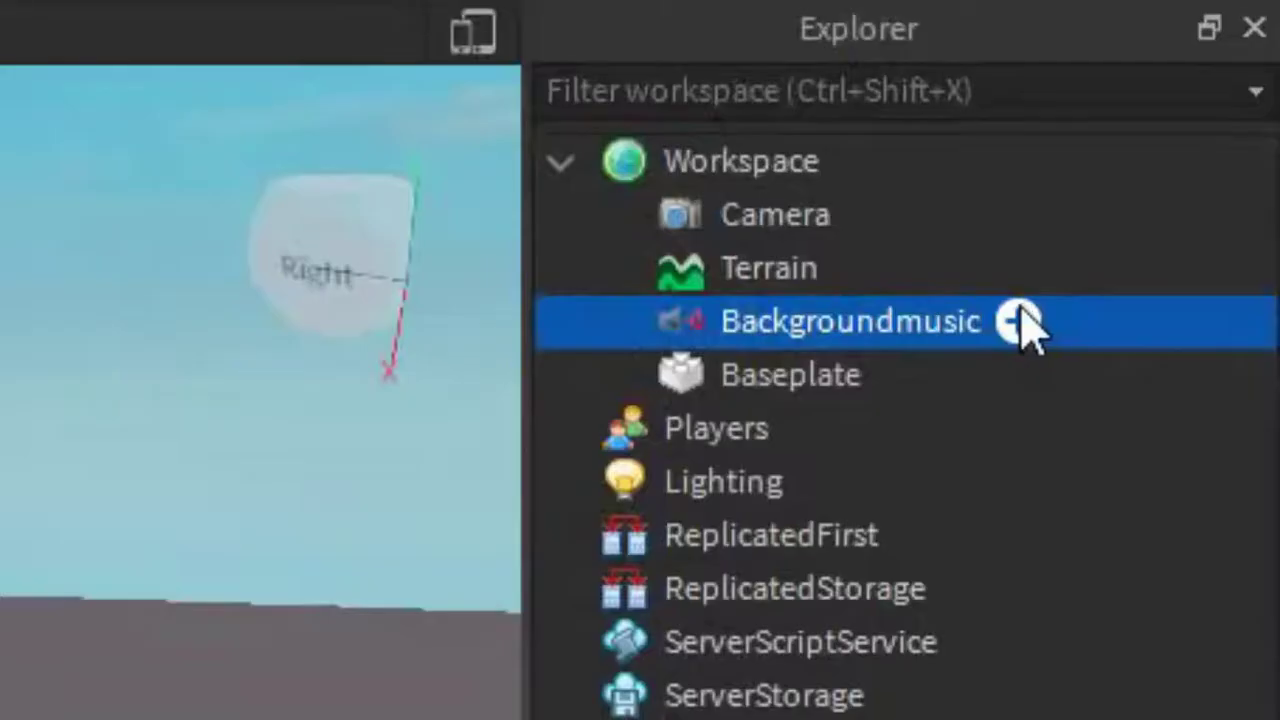
Step: Add a Script to Backgroundmusic with 'local music = script.Parent' and 'music:Play()'
click(1018, 322)
text(sc)
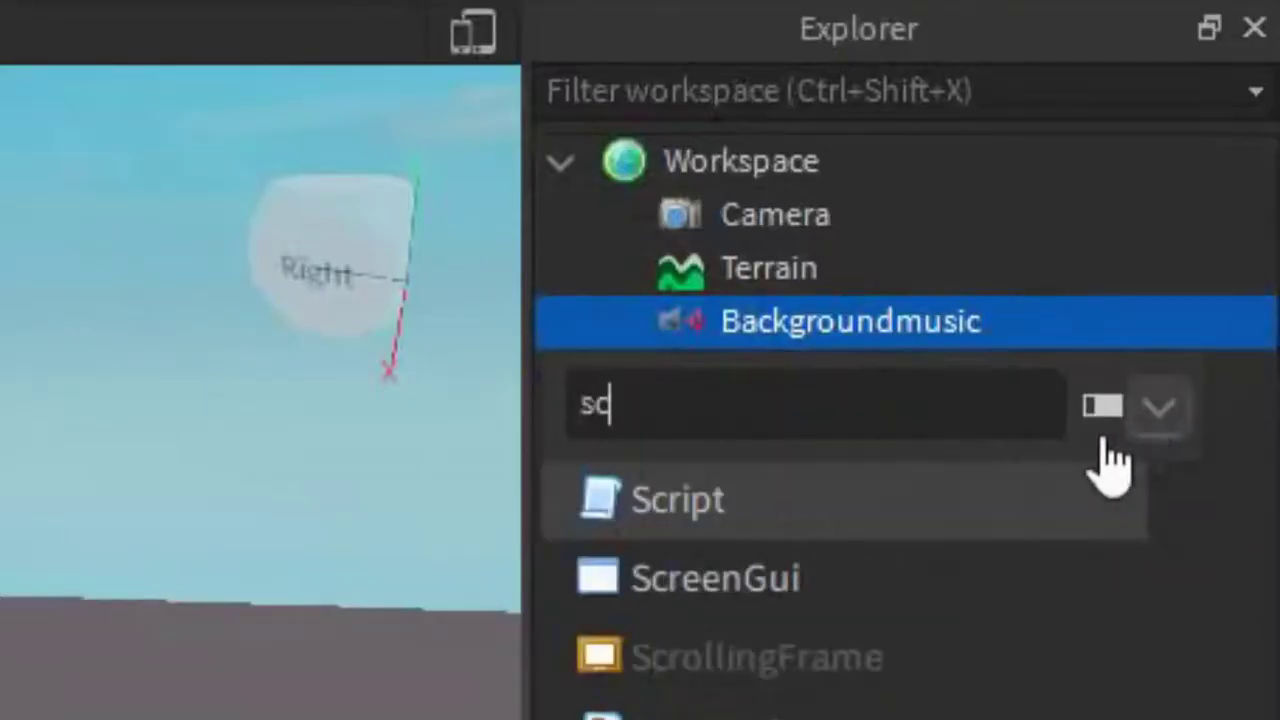
click(833, 505)
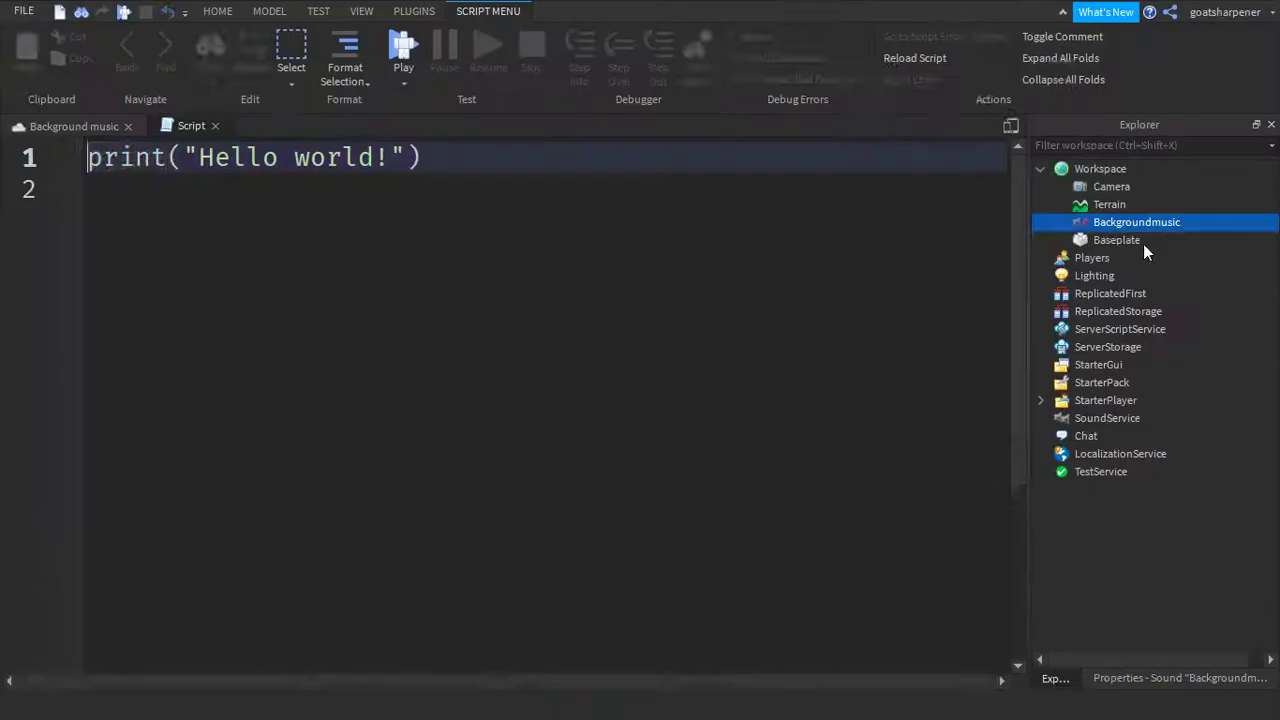
key(ctrl+a)
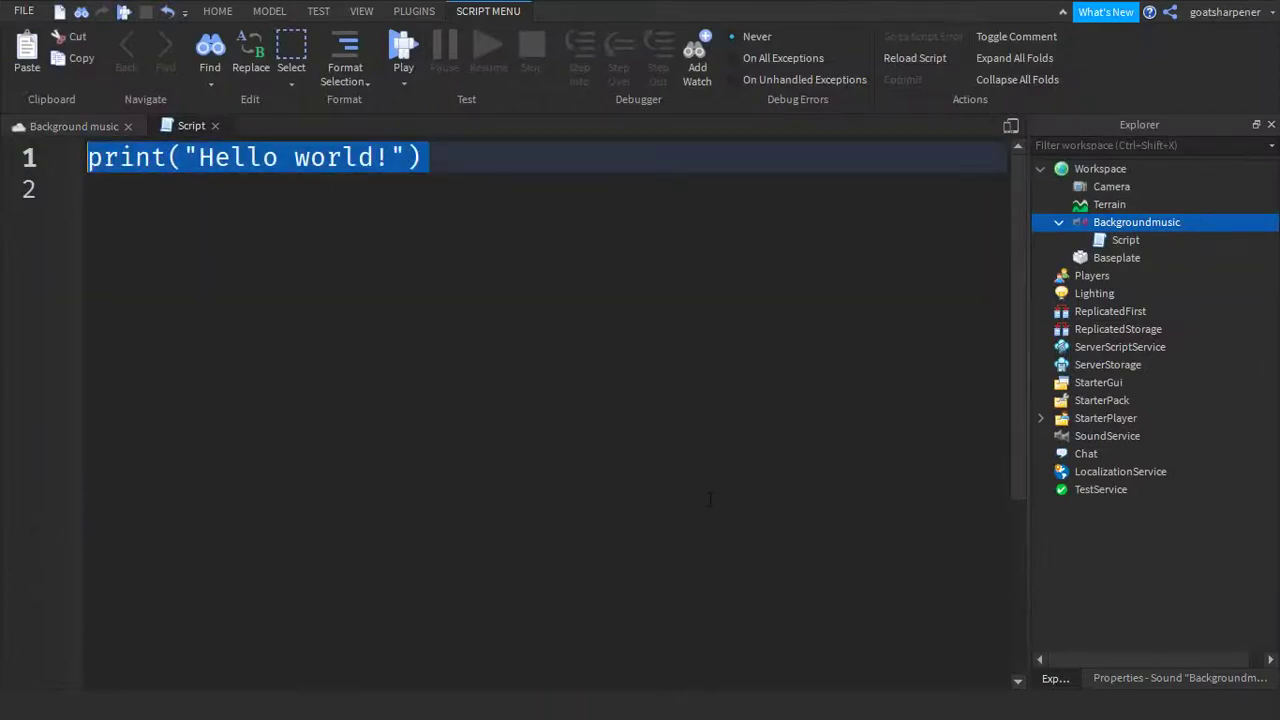
text(local music)
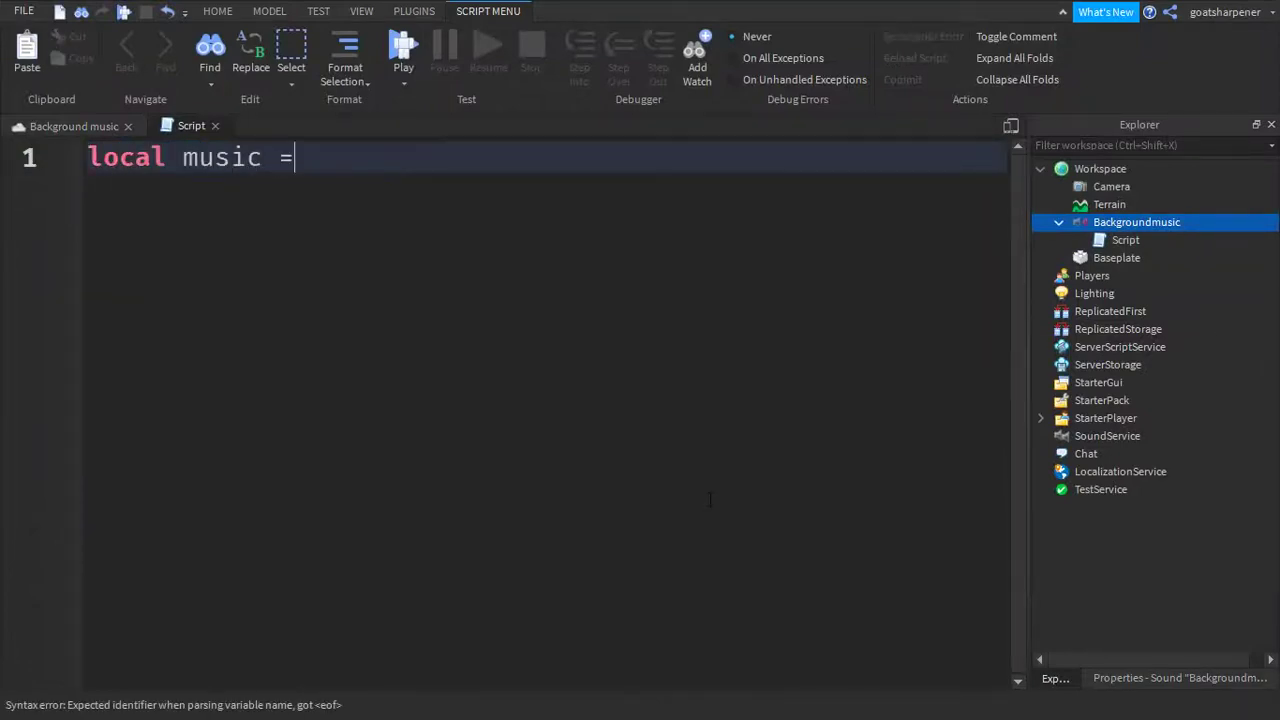
text( = script.Parent)
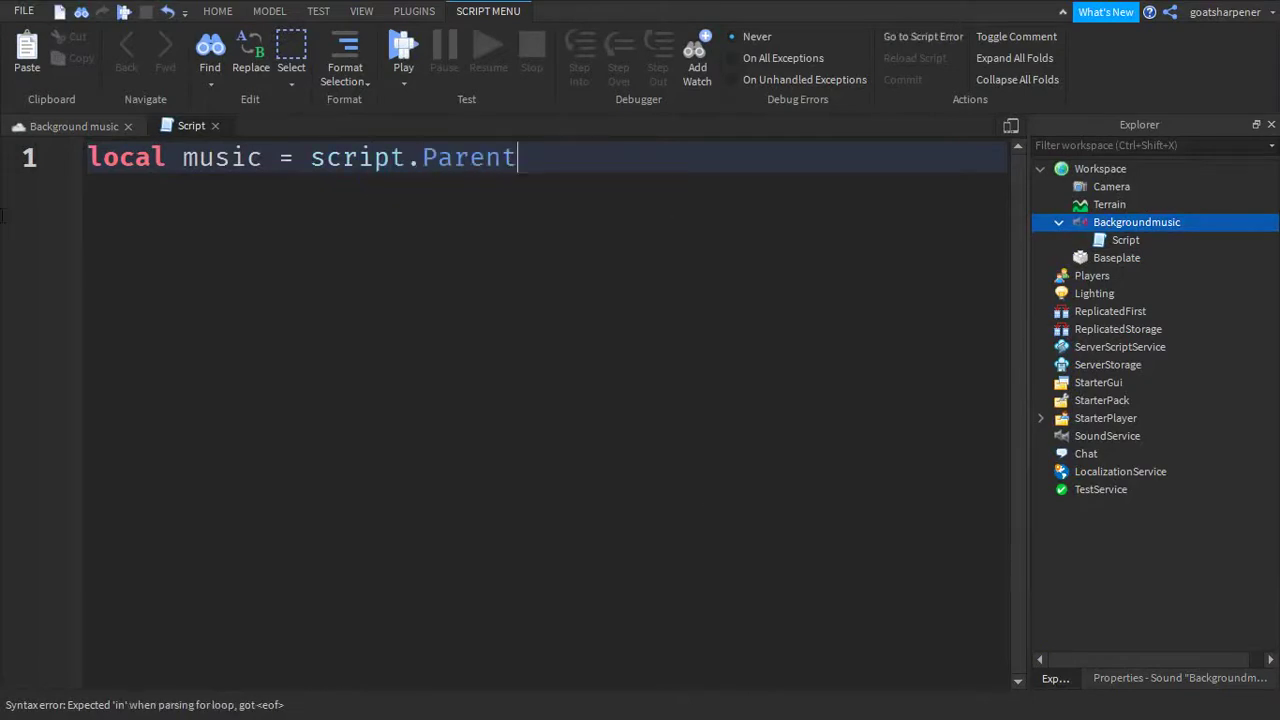
key(Return)
key(Return)
text(mu)
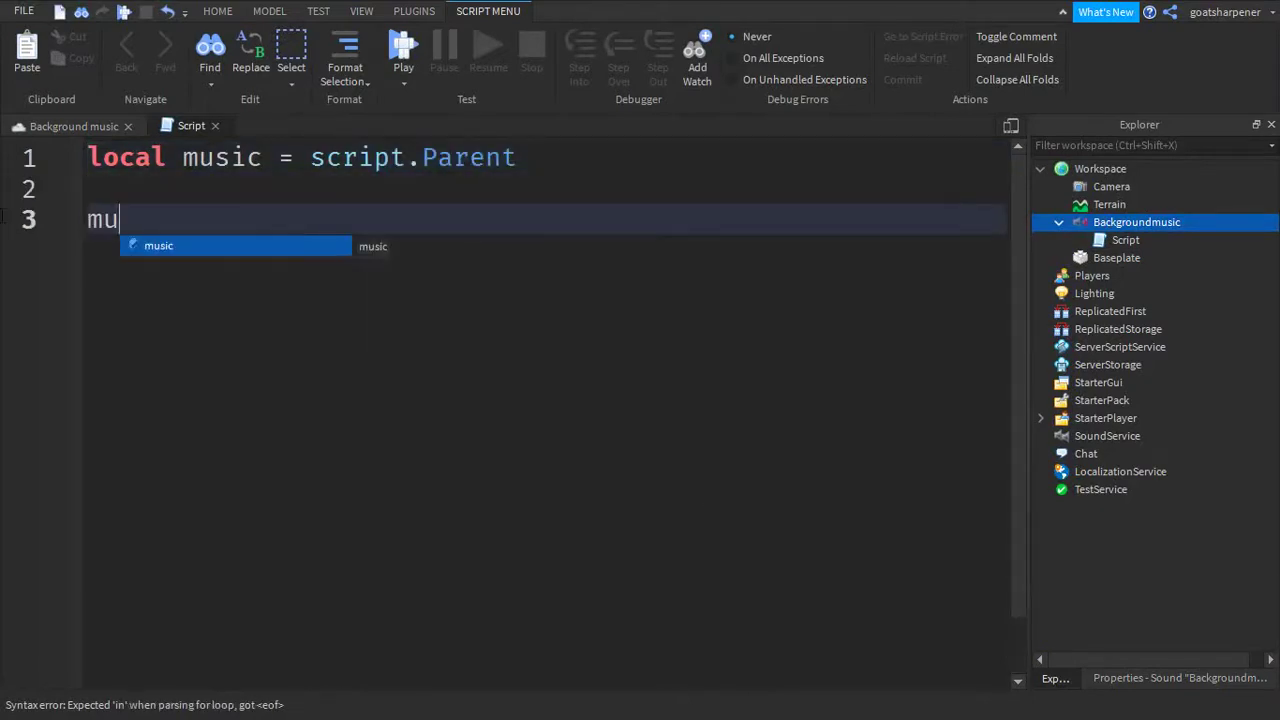
text(sic:pl)
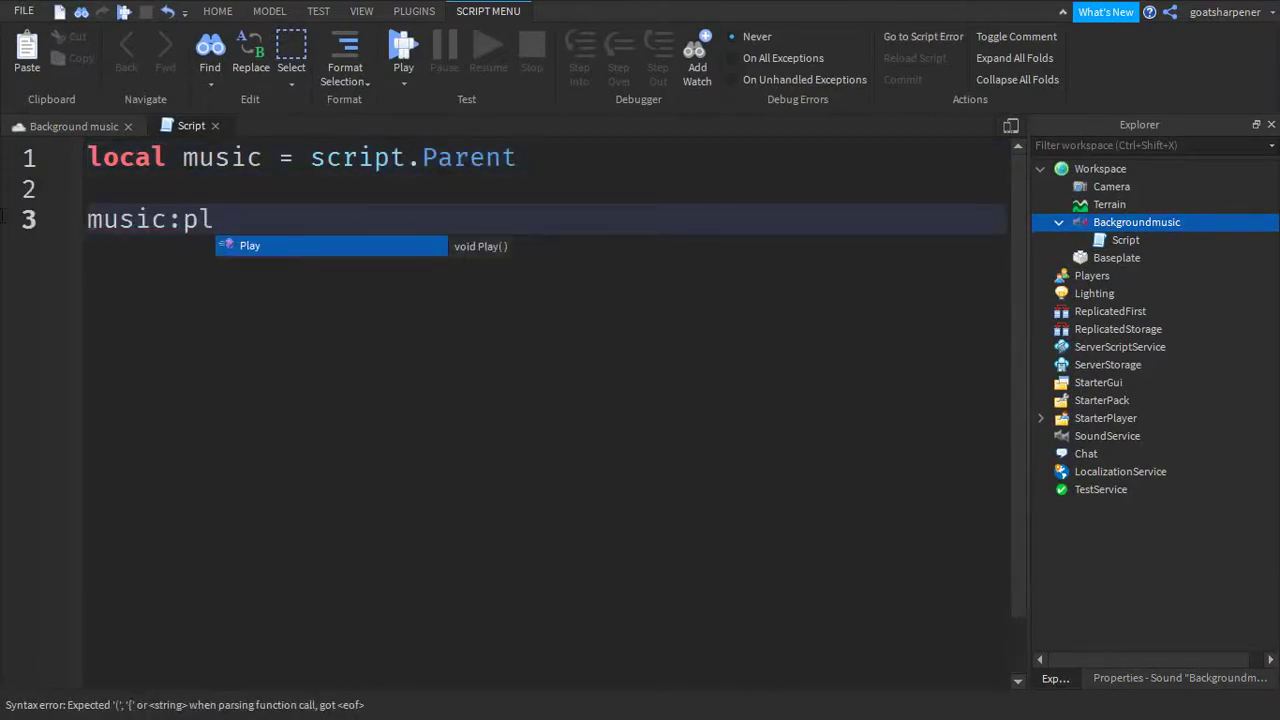
key(Tab)
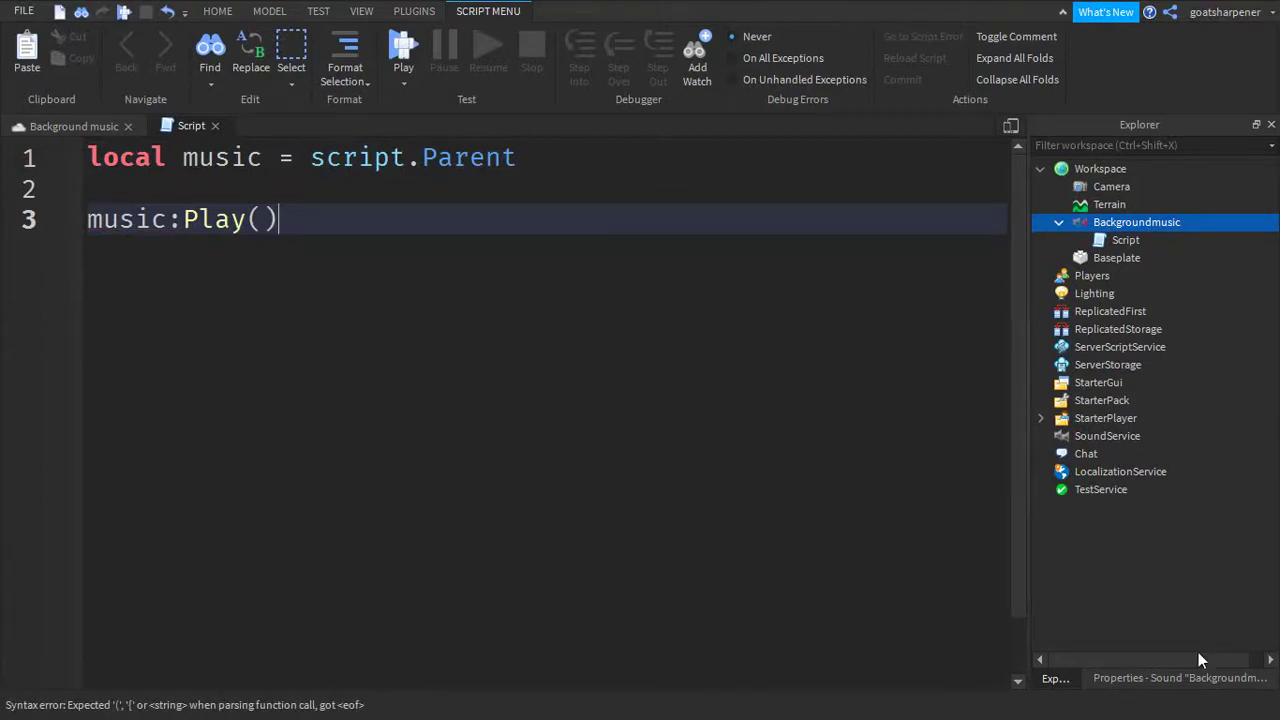
Step: Enable Looped on the Backgroundmusic Sound and return to the 3D viewport
click(1162, 686)
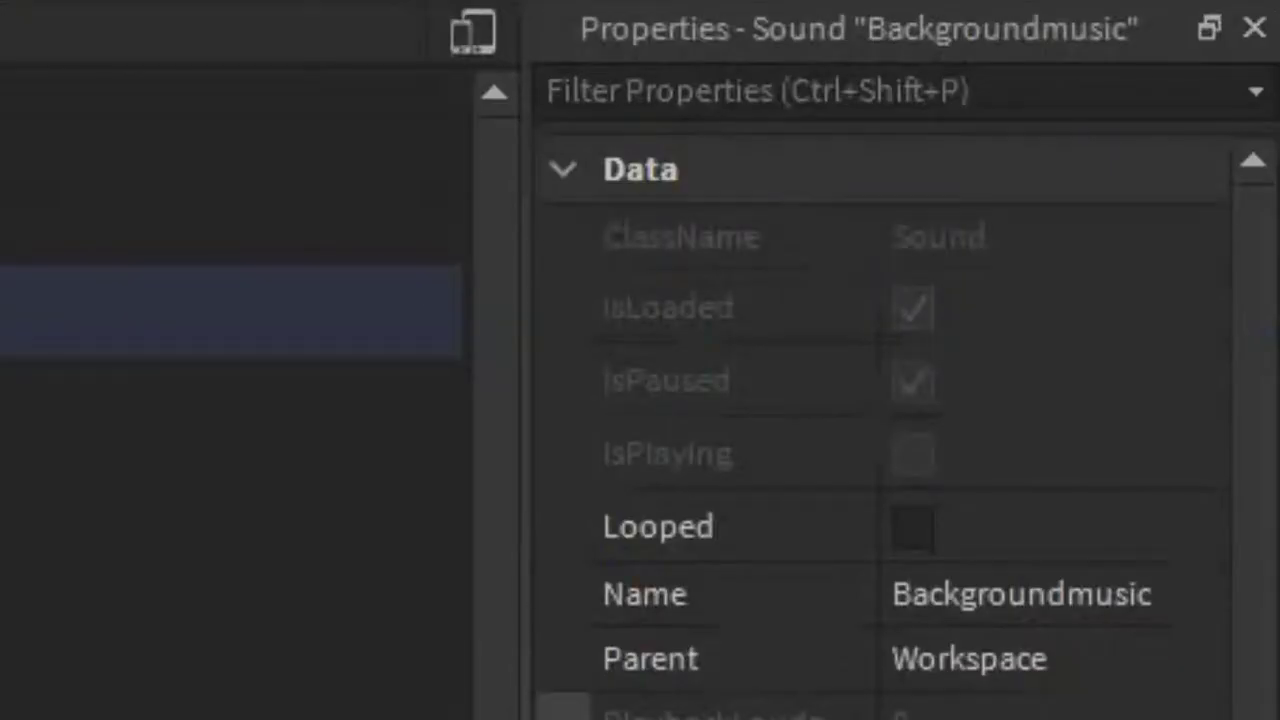
click(918, 538)
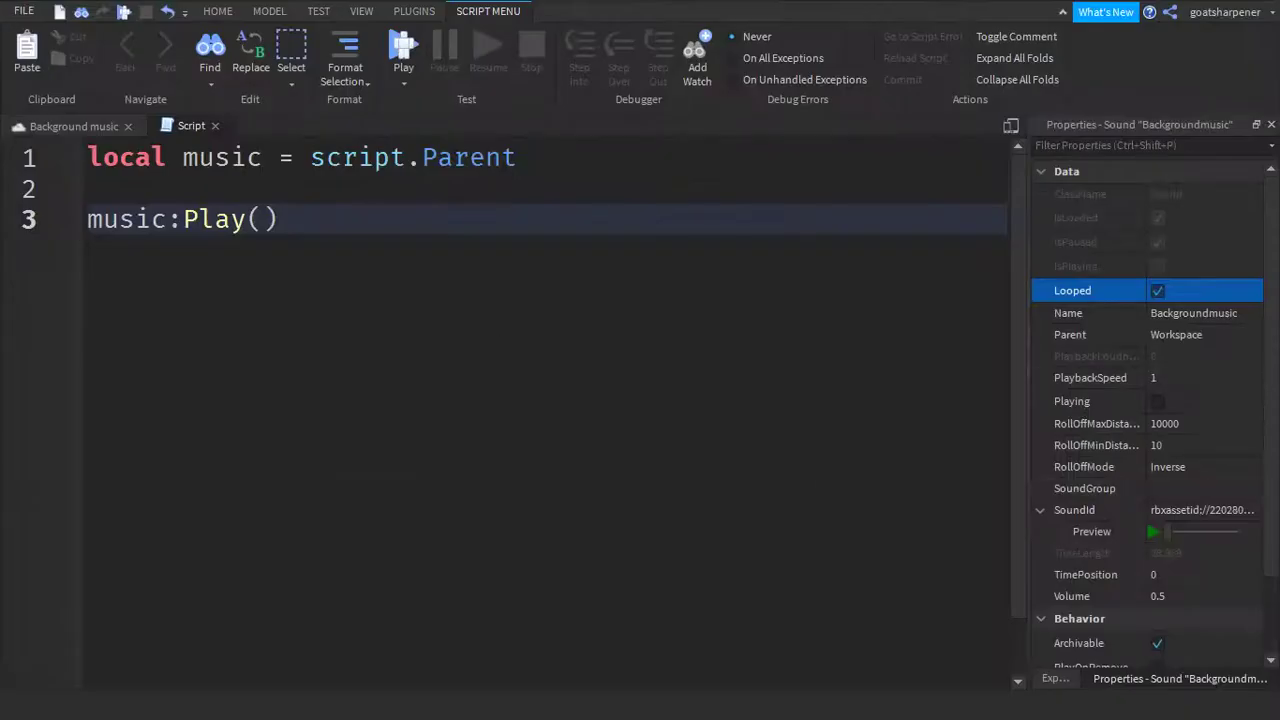
click(72, 127)
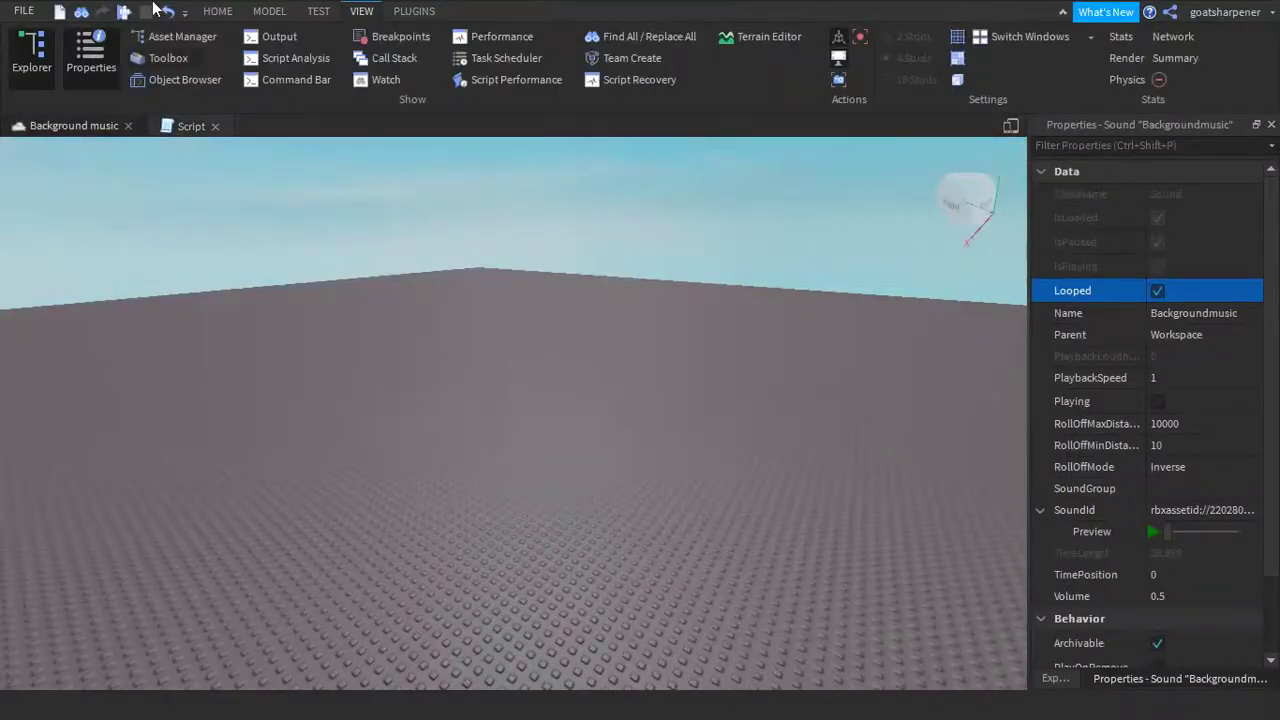
Step: Start a play test and swing the camera around the baseplate
click(124, 14)
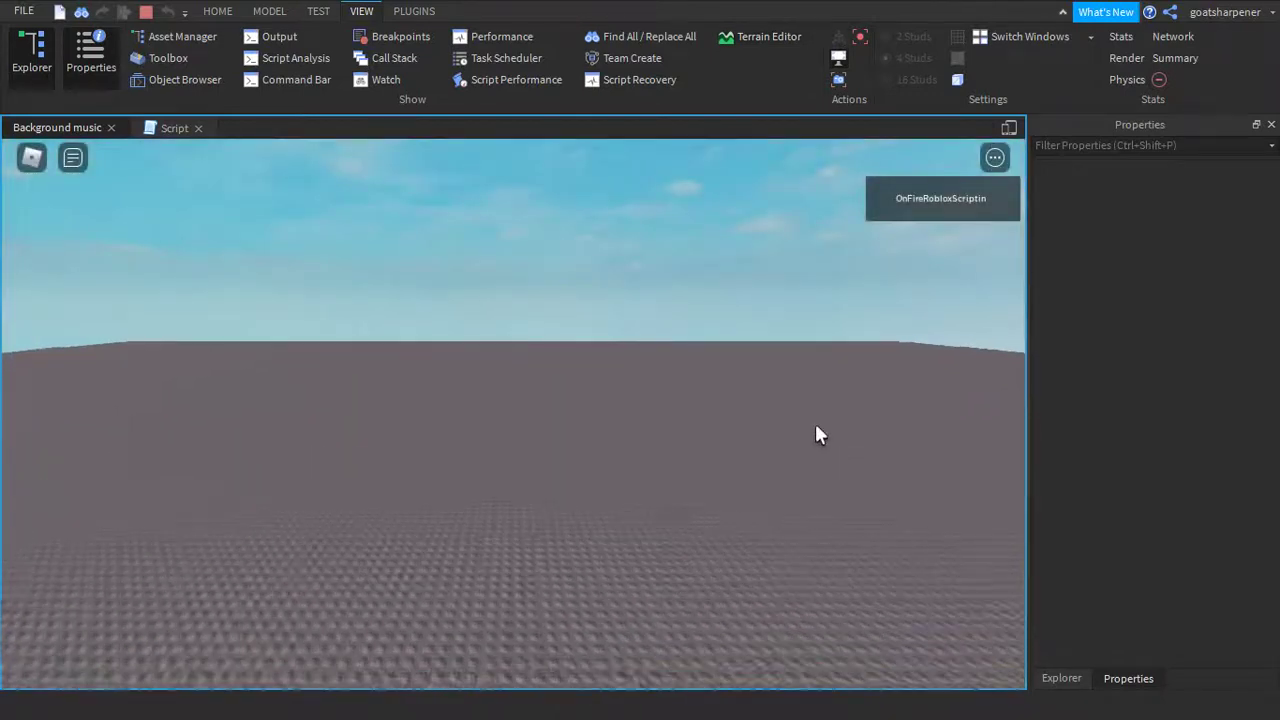
right_drag(816, 413, 817, 422)
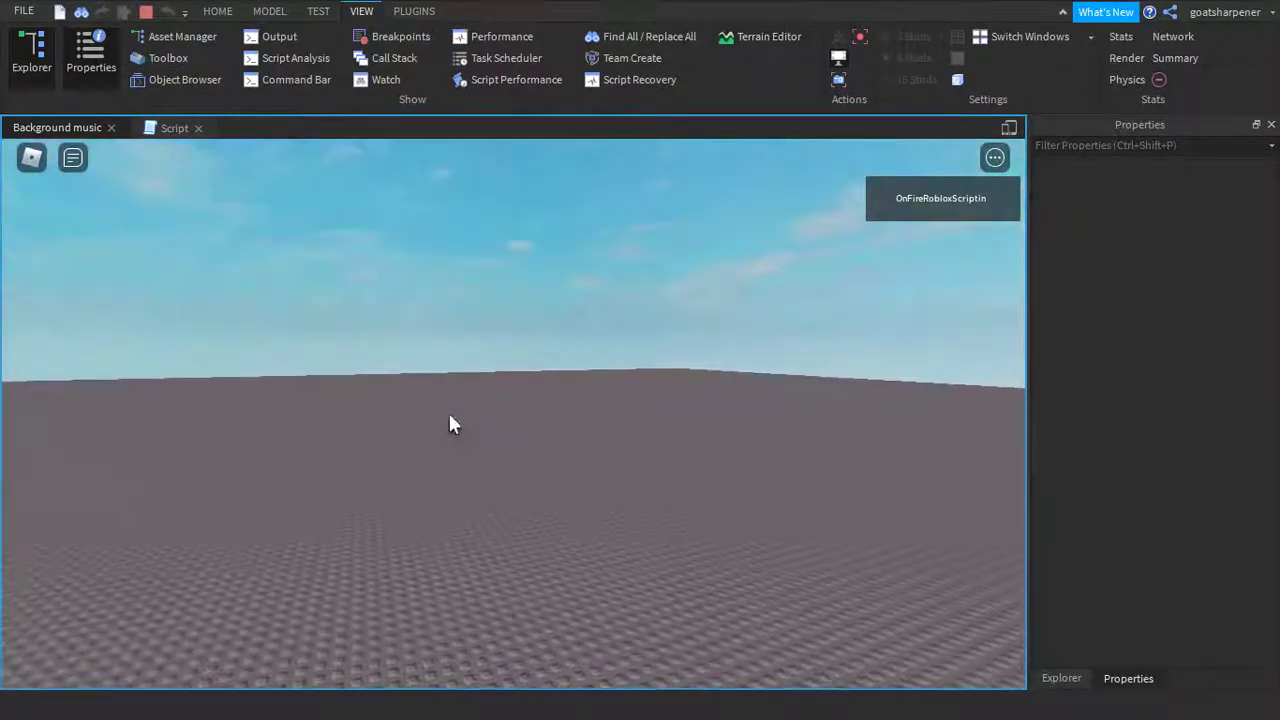
right_drag(646, 466, 650, 471)
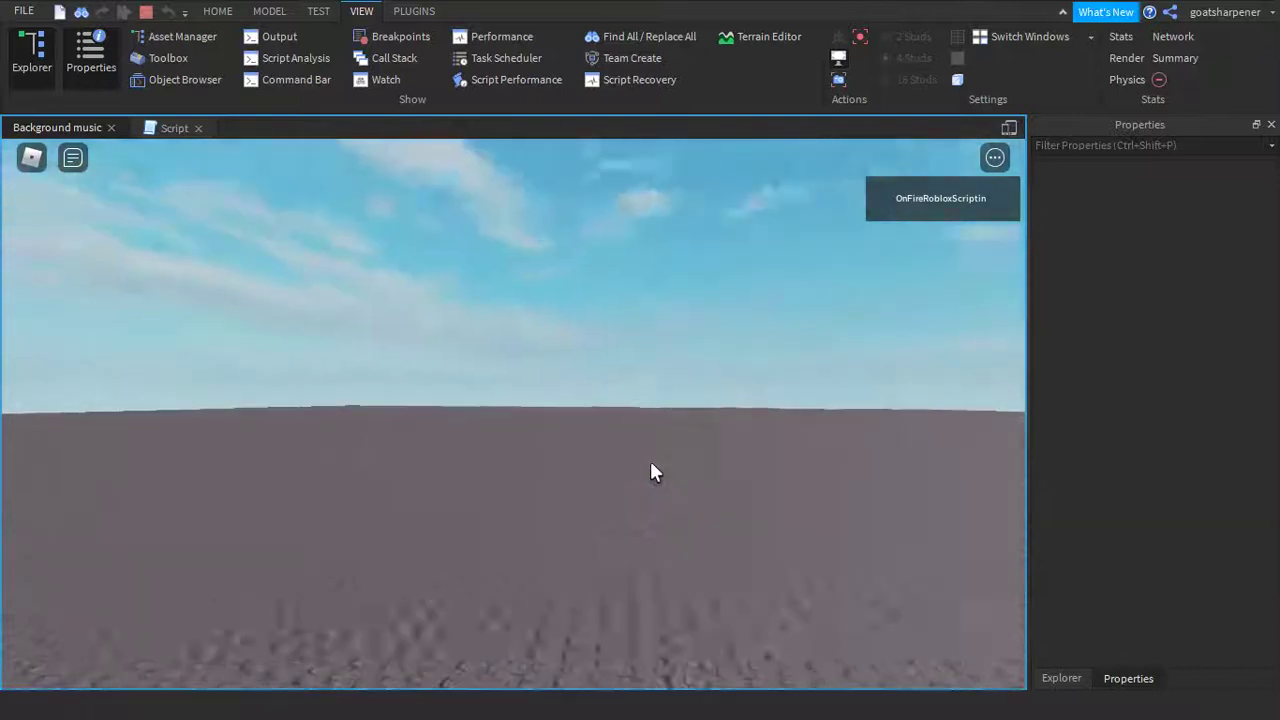
right_drag(731, 491, 714, 521)
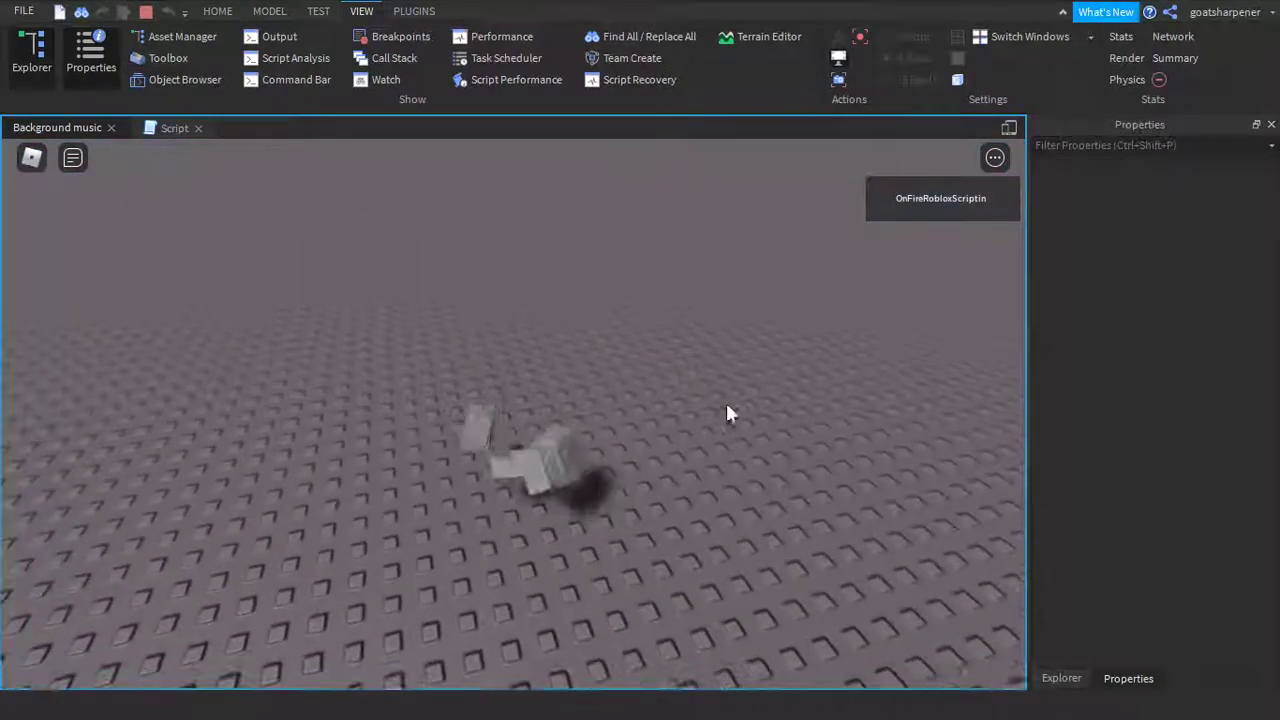
Step: Run the character forward and back and jump, zooming the camera in and out
key(w)
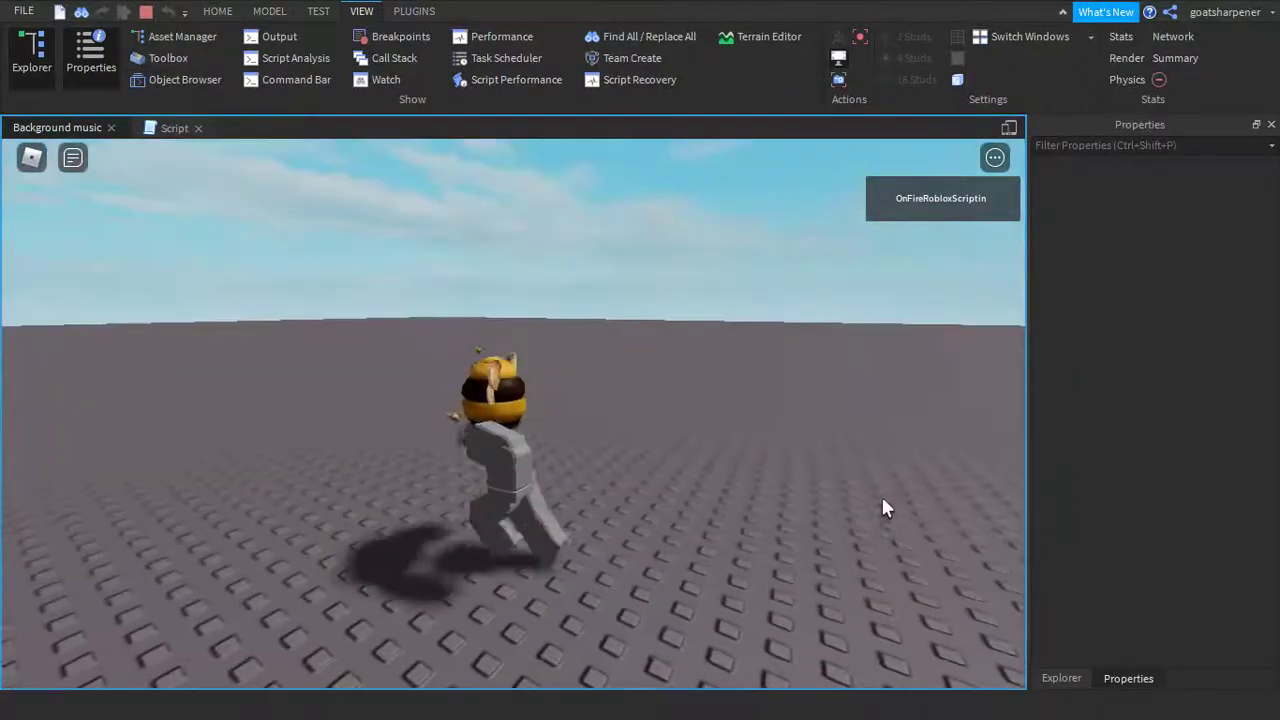
scroll(769, 548, down, 5)
scroll(765, 541, up, 5)
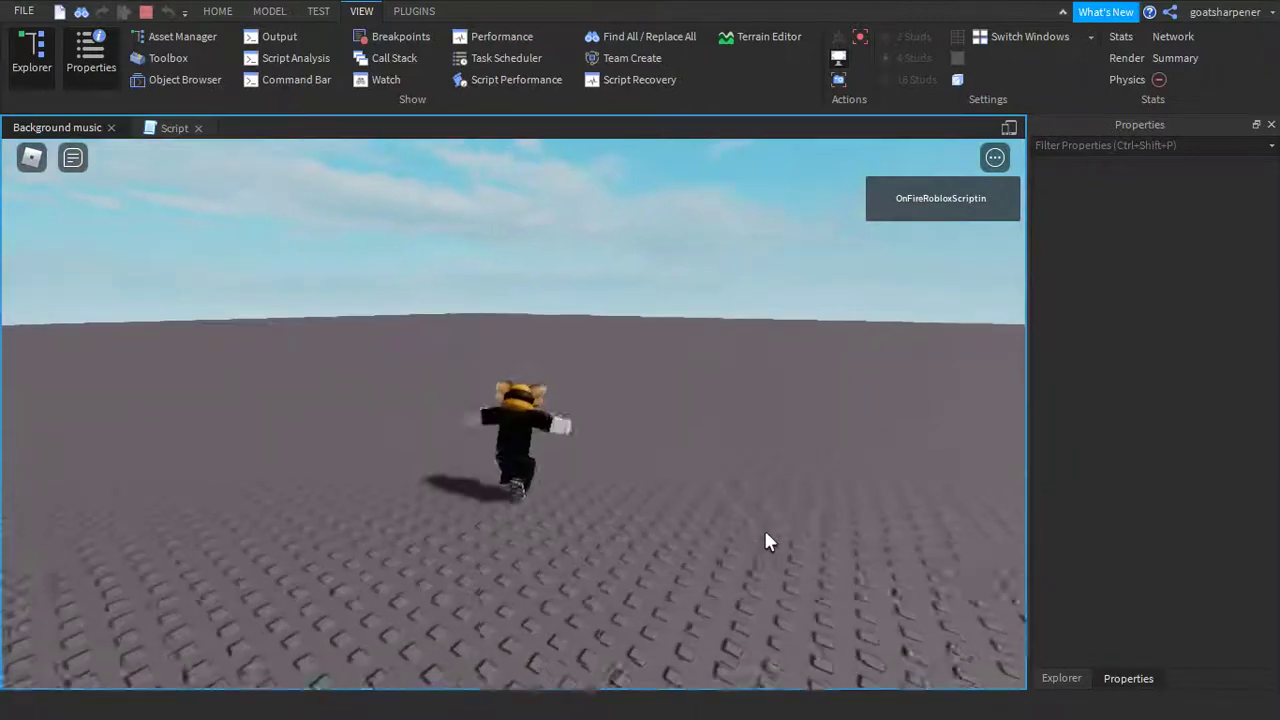
key(s)
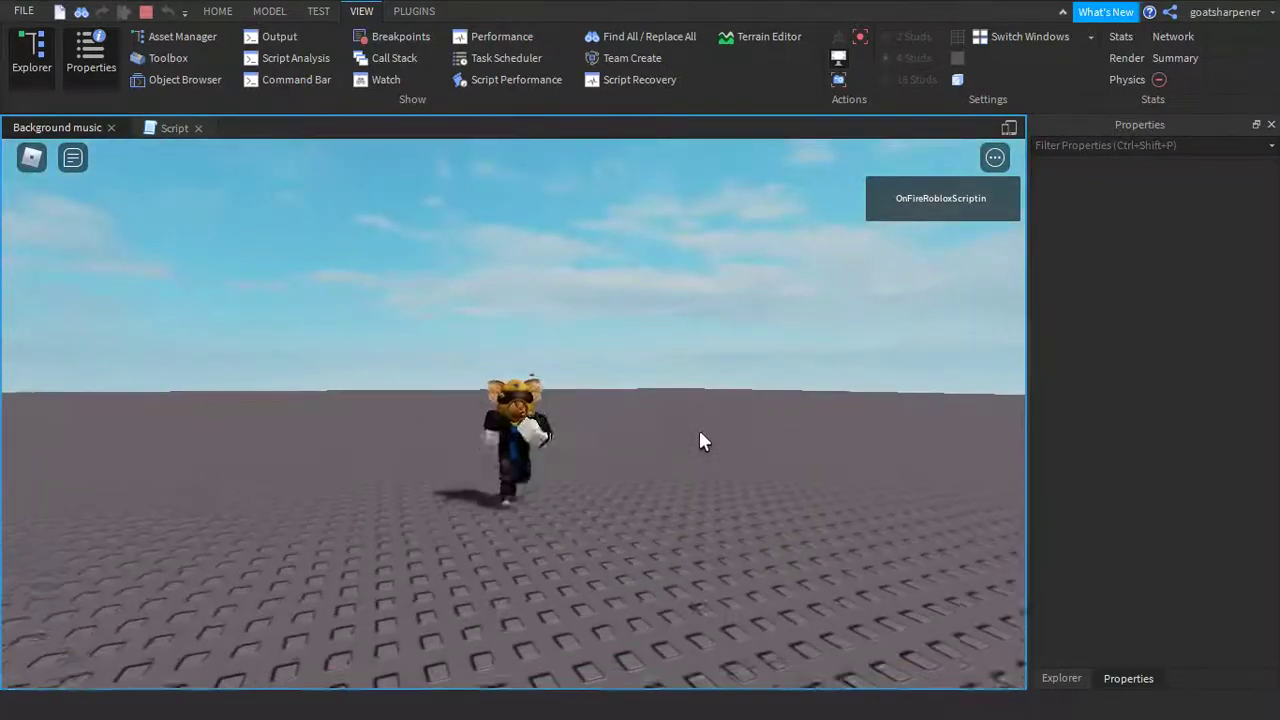
scroll(700, 441, up, 2)
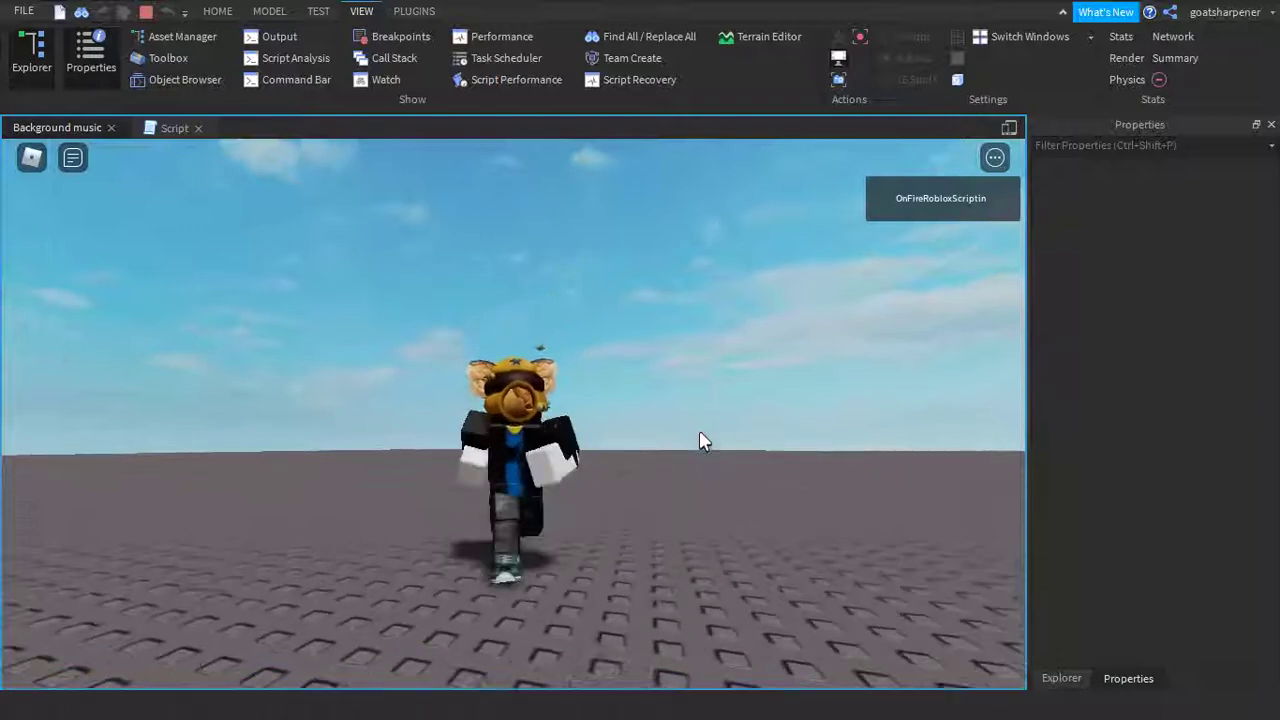
key(space)
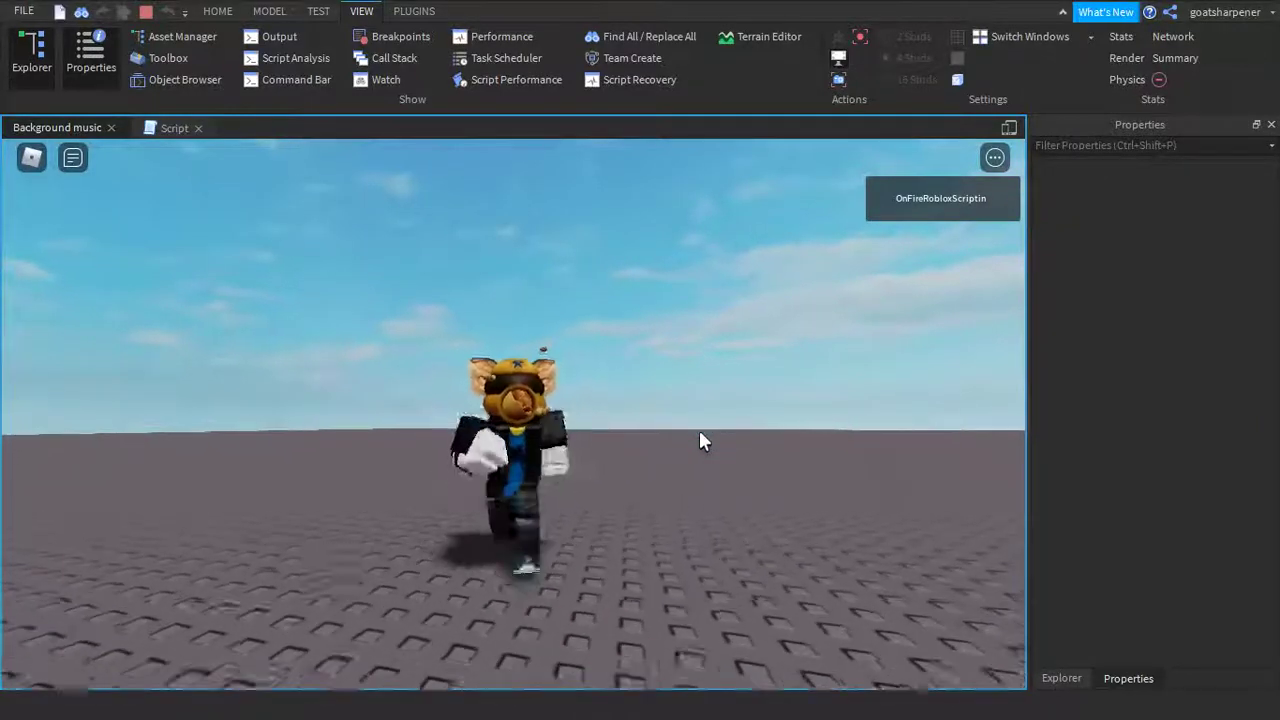
scroll(699, 441, up, 2)
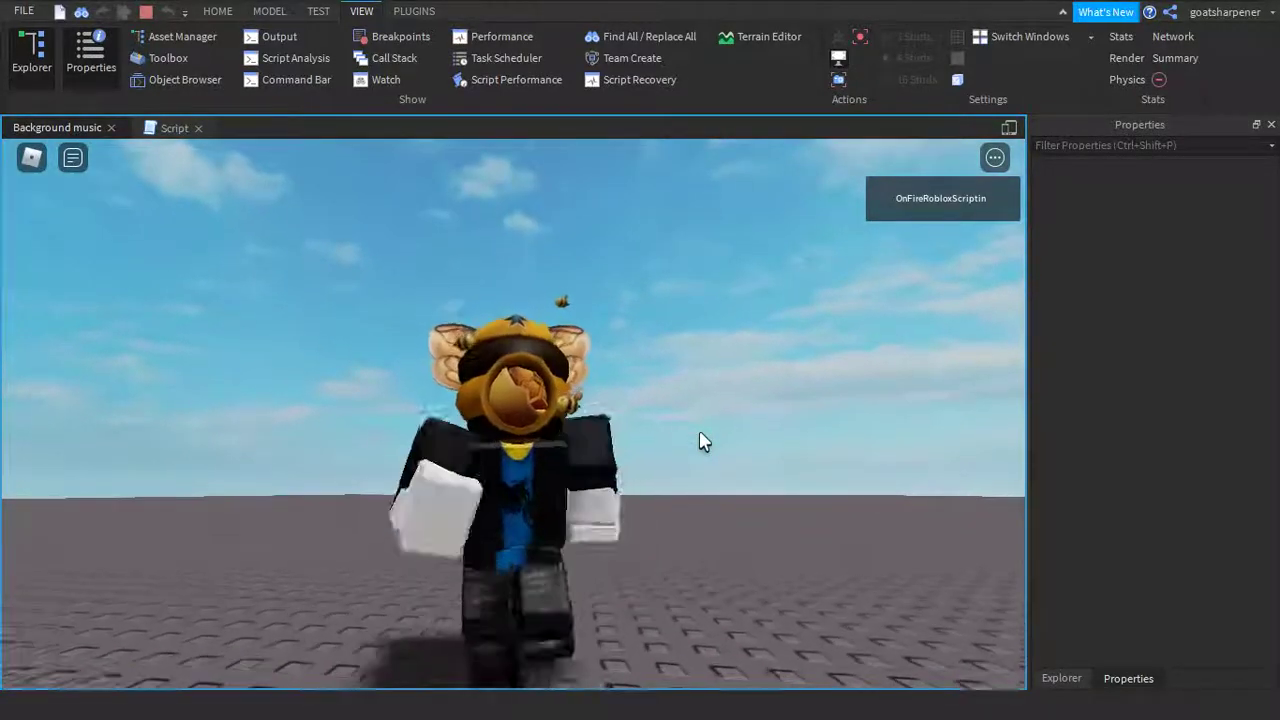
scroll(700, 441, down, 2)
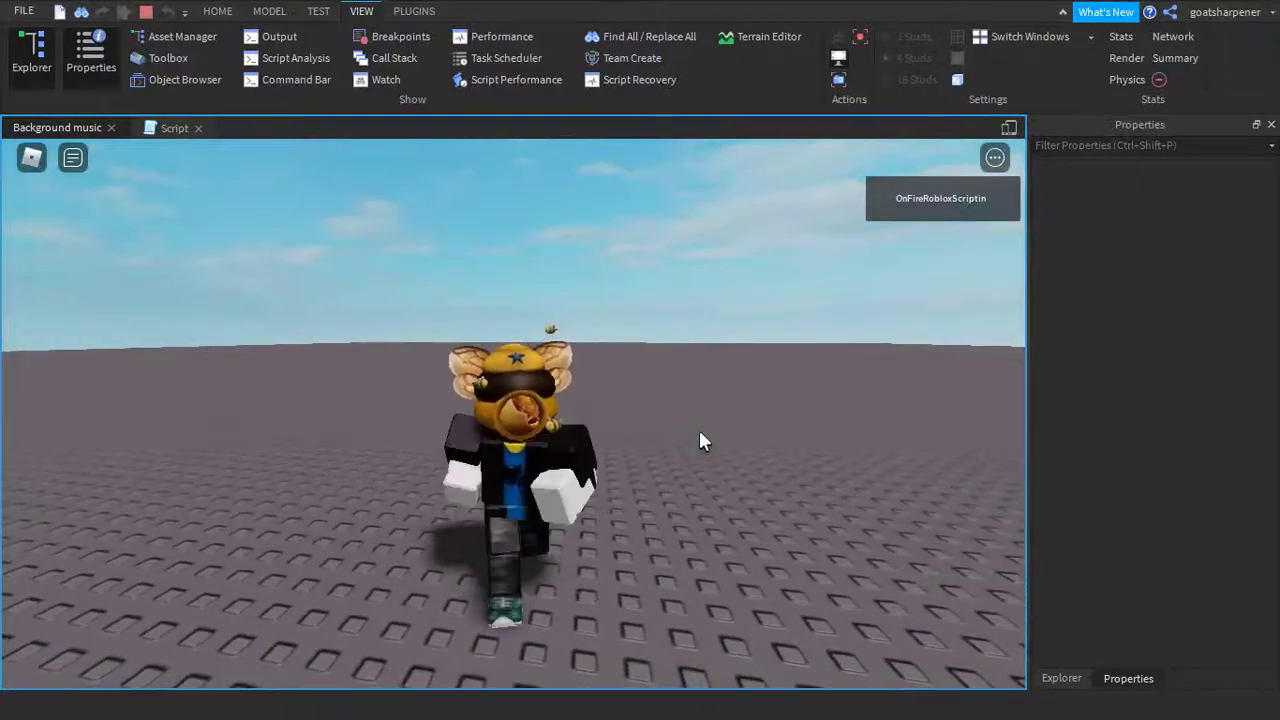